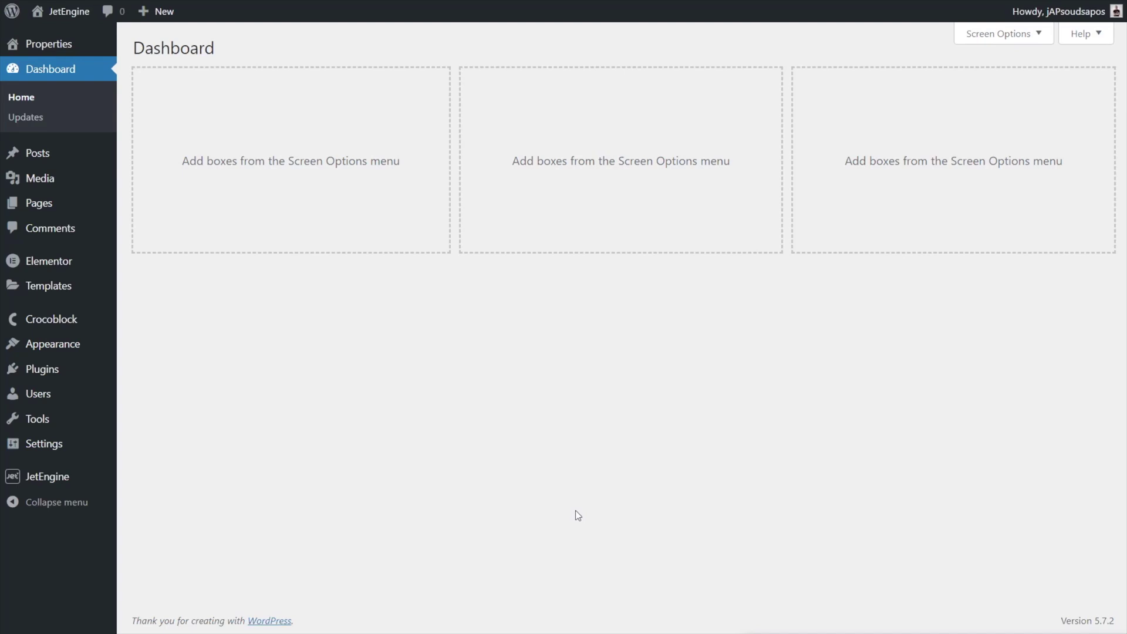
- Switch JetEngine settings to the Glossaries section and start a new glossary
{"action": "mouse_move", "coordinate": [40, 478]}
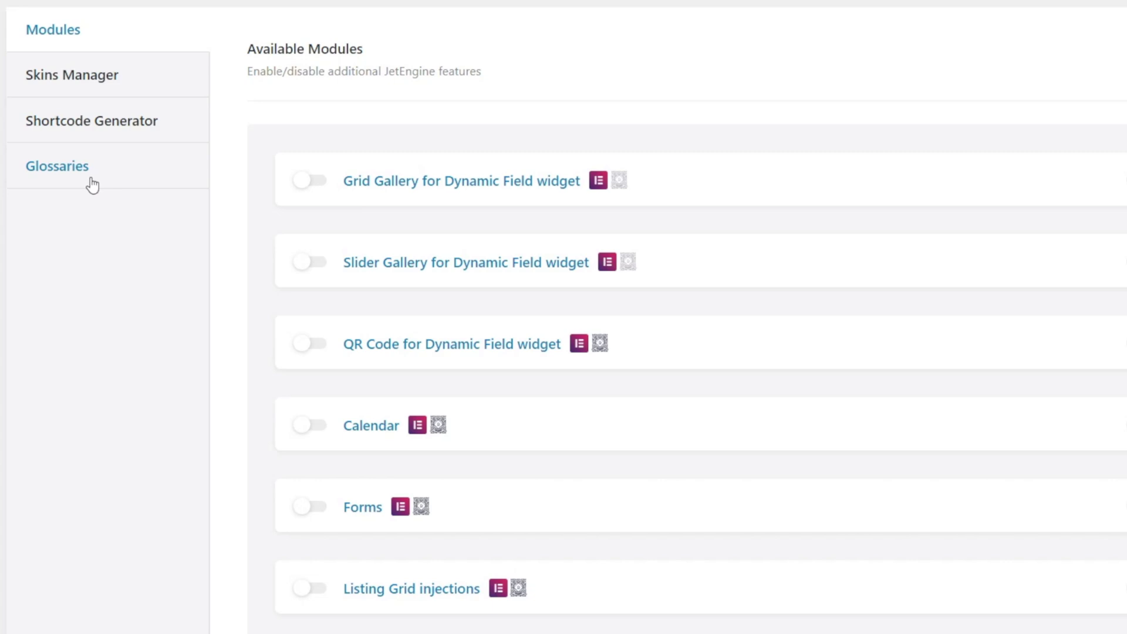
{"action": "left_click", "coordinate": [92, 181]}
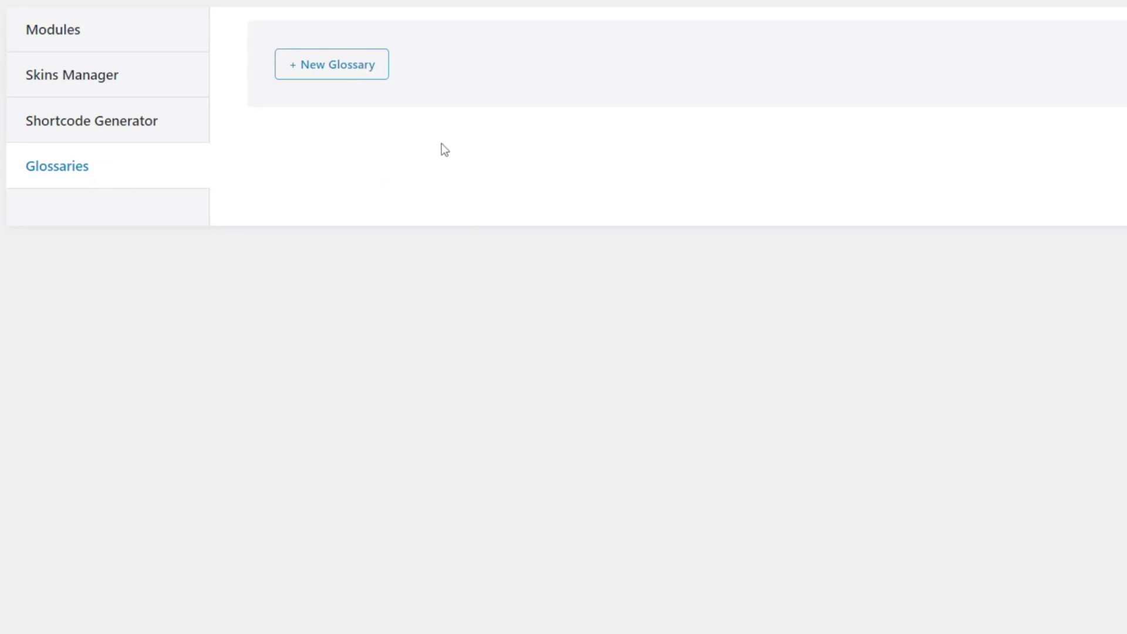
{"action": "left_click", "coordinate": [339, 65]}
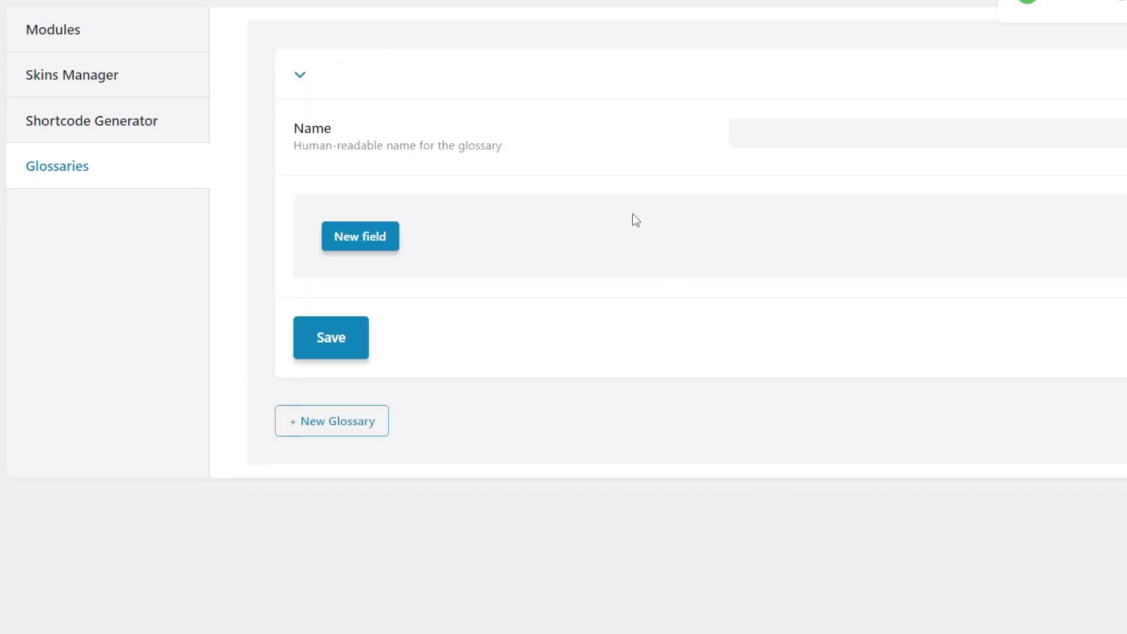
- Name the new glossary 'Property Features' and add its first blank option row
{"action": "left_click", "coordinate": [811, 141]}
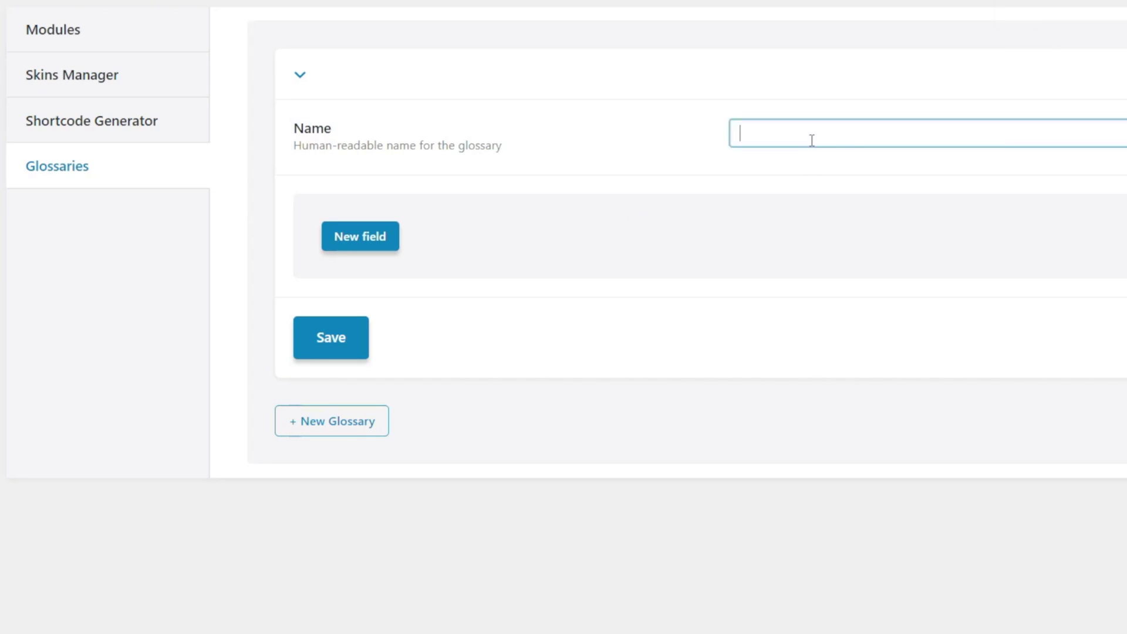
{"action": "type", "text": "Property "}
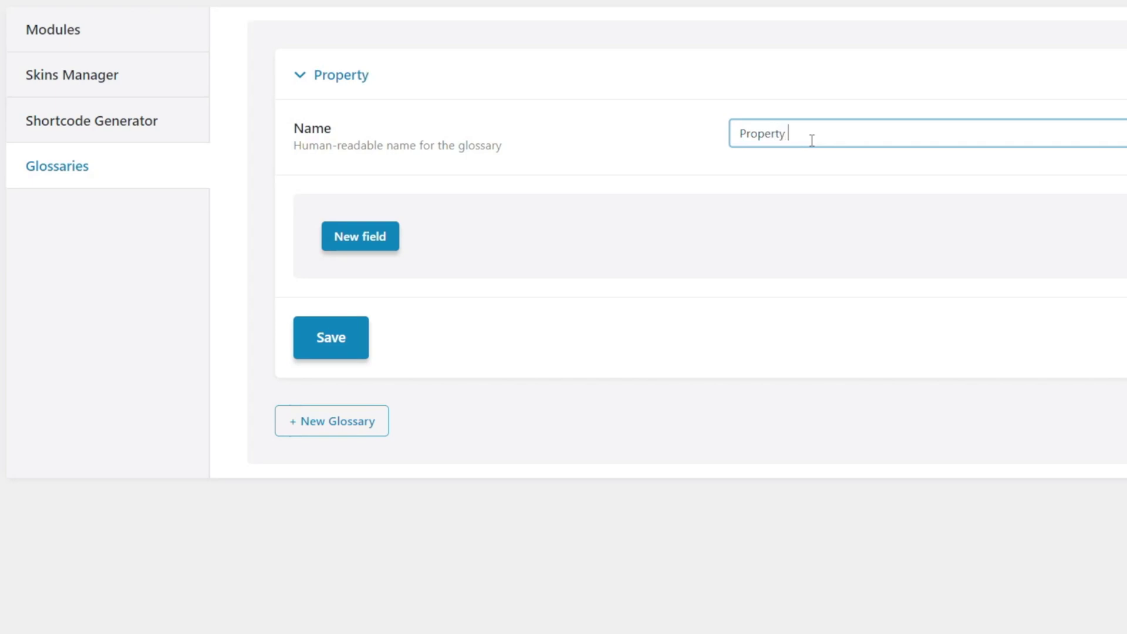
{"action": "type", "text": "Features"}
{"action": "left_click", "coordinate": [351, 245]}
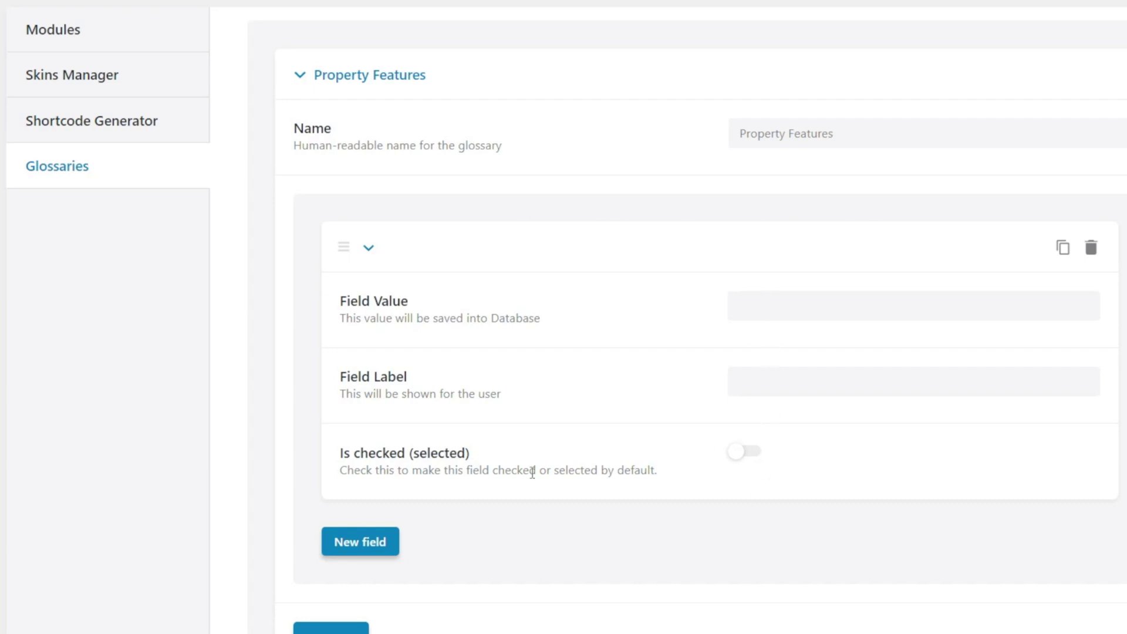
{"action": "left_click", "coordinate": [798, 307]}
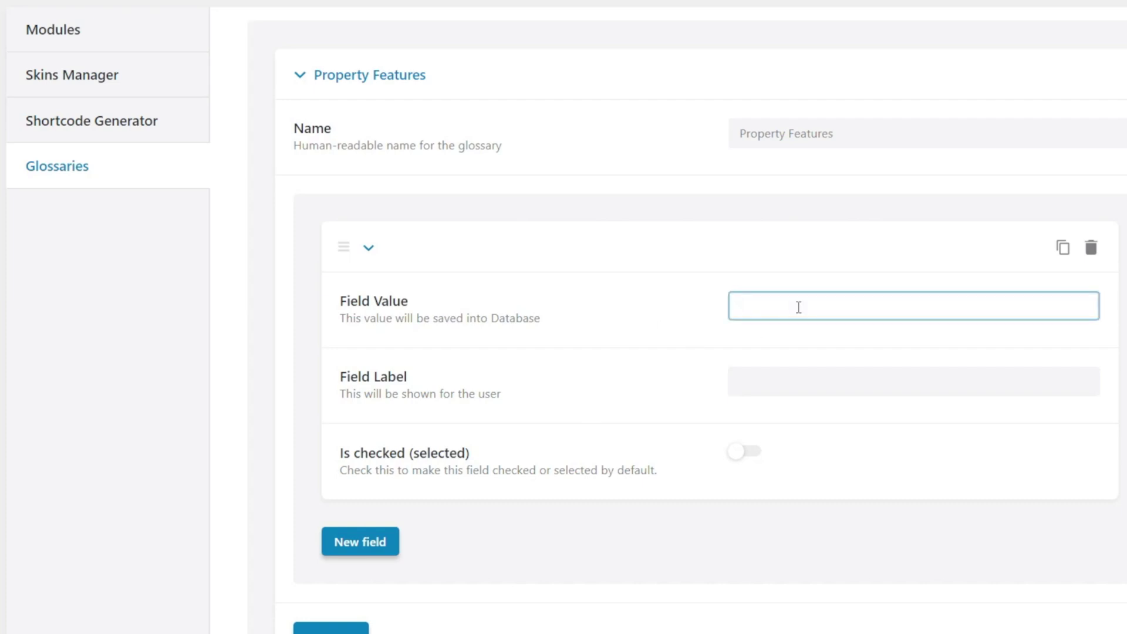
- Enter Garage as the first option's value and label, checked by default
{"action": "type", "text": "Garage"}
{"action": "left_click_drag", "start_coordinate": [778, 310], "coordinate": [738, 310]}
{"action": "key", "text": "ctrl+c"}
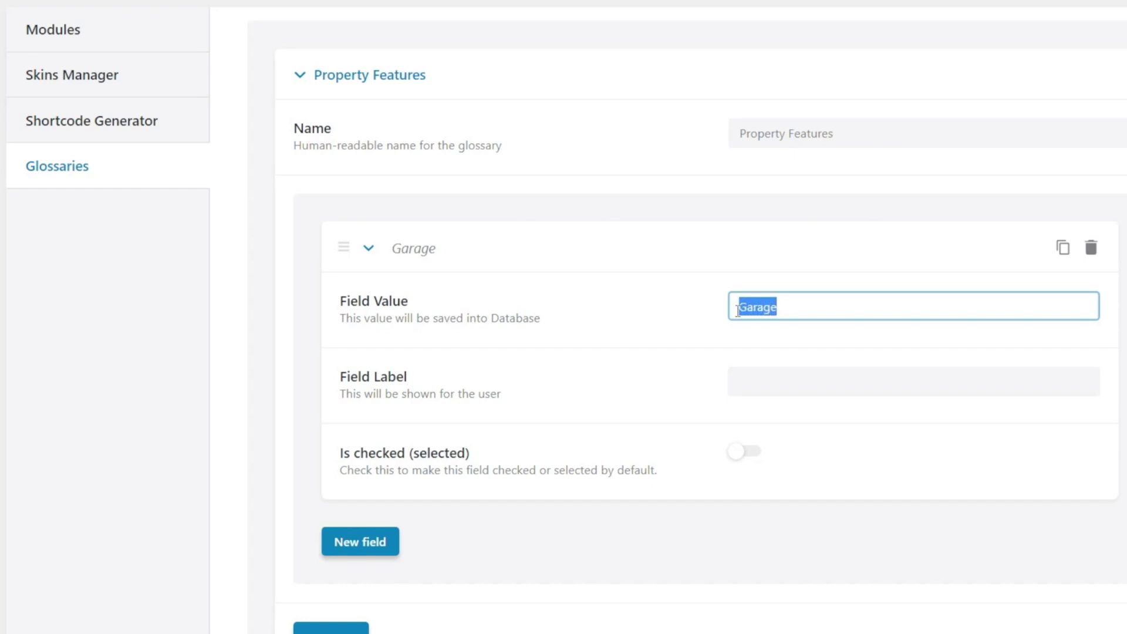
{"action": "left_click", "coordinate": [754, 380]}
{"action": "key", "text": "ctrl+v"}
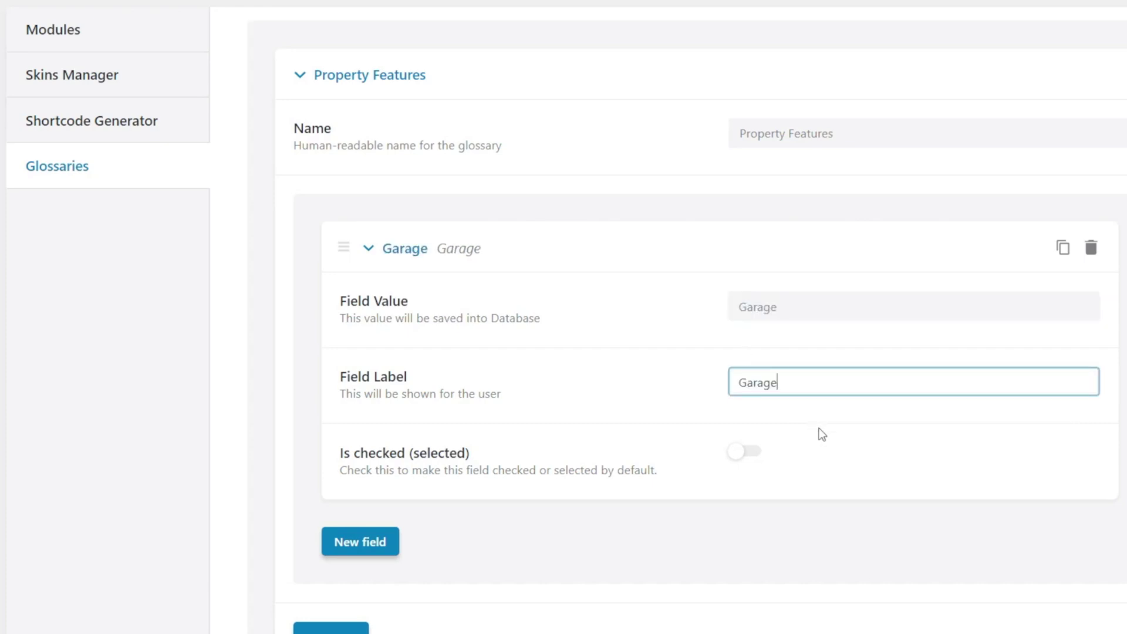
{"action": "left_click", "coordinate": [757, 458]}
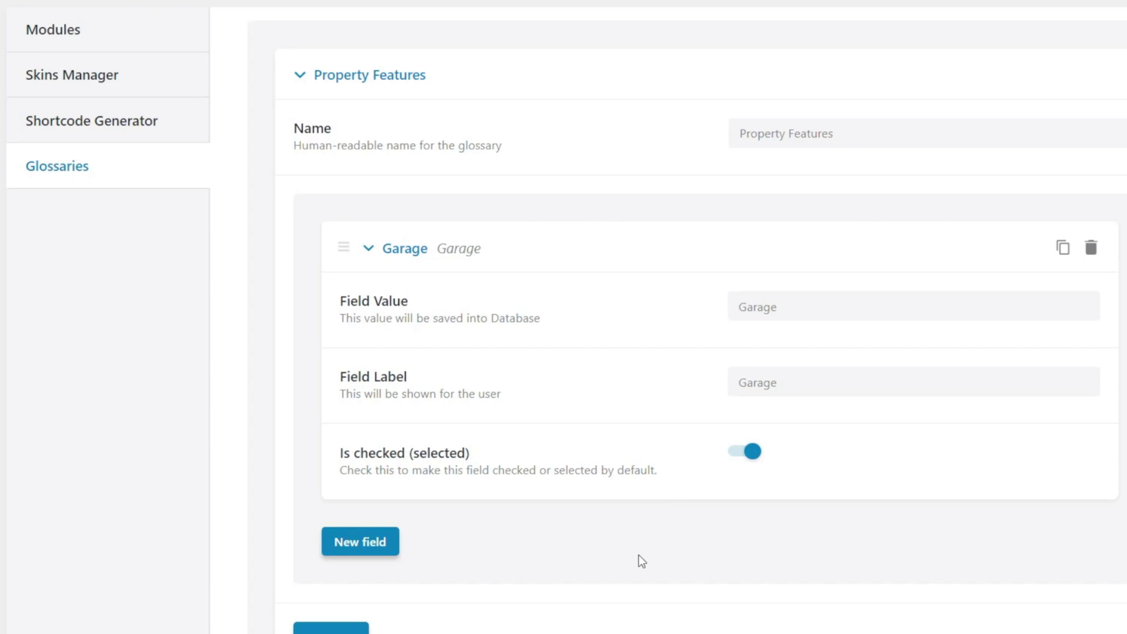
- Add a second option with value and label Sauna
{"action": "left_click", "coordinate": [388, 542]}
{"action": "scroll", "coordinate": [720, 558], "scroll_direction": "down", "scroll_amount": 6}
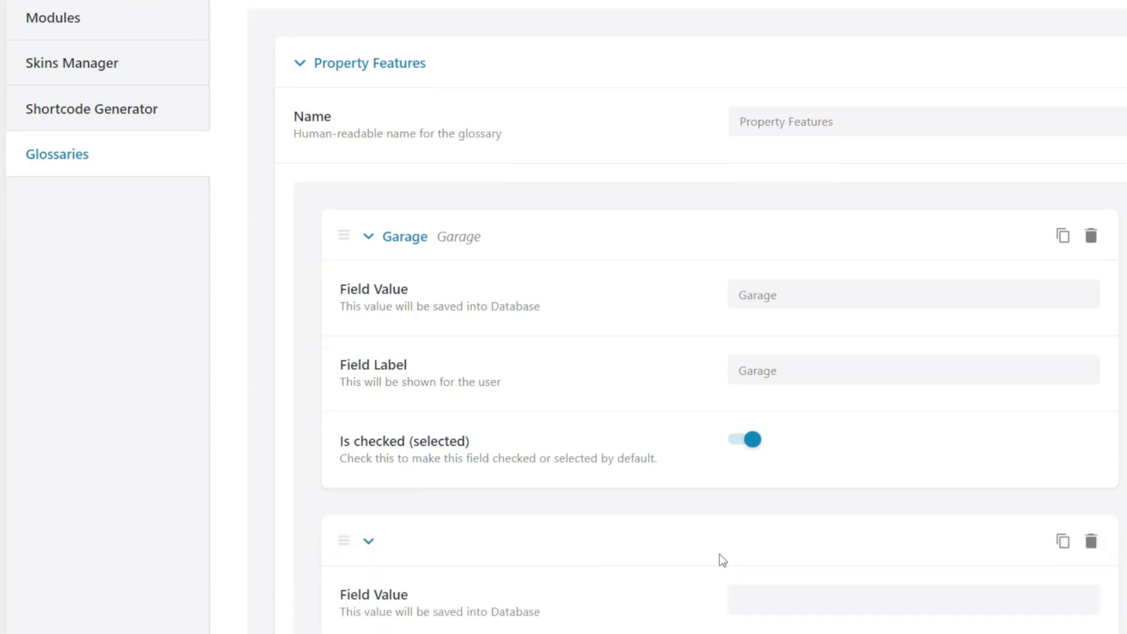
{"action": "left_click", "coordinate": [780, 239]}
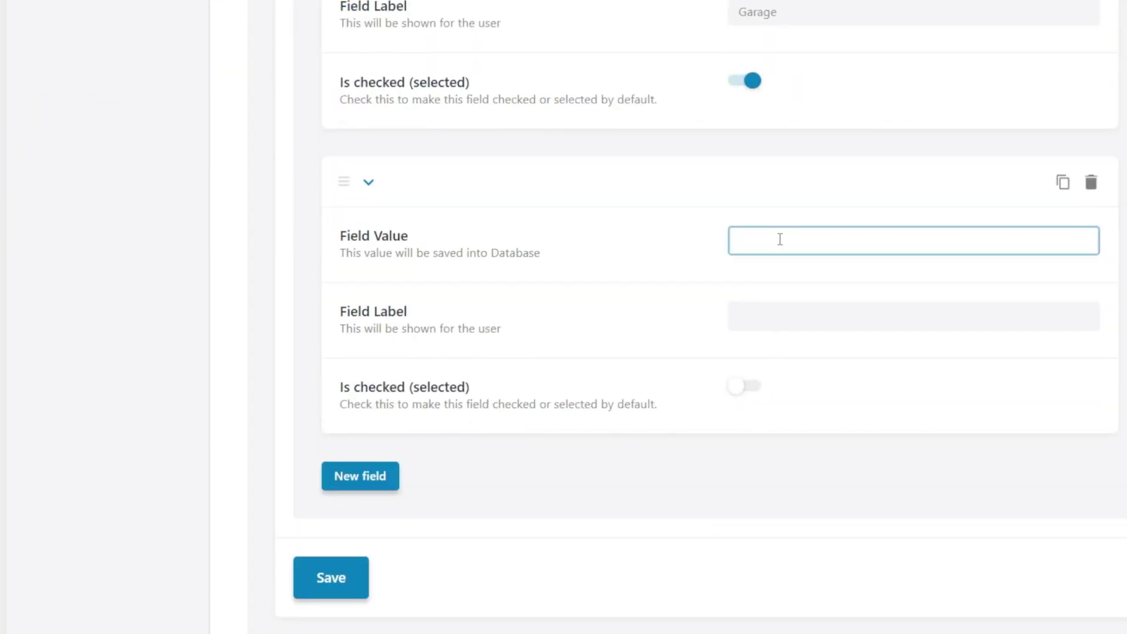
{"action": "type", "text": "Sauna"}
{"action": "left_click", "coordinate": [776, 307]}
{"action": "type", "text": "Sauna"}
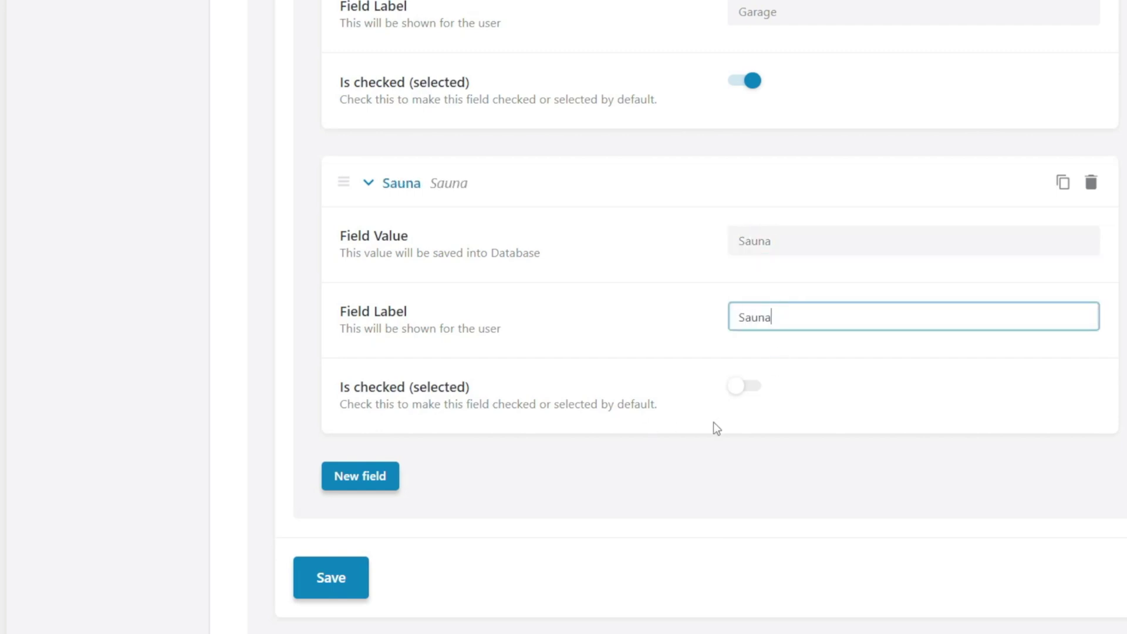
- Add Tennis Court as the third option's value and label, then save the glossary
{"action": "left_click", "coordinate": [385, 475]}
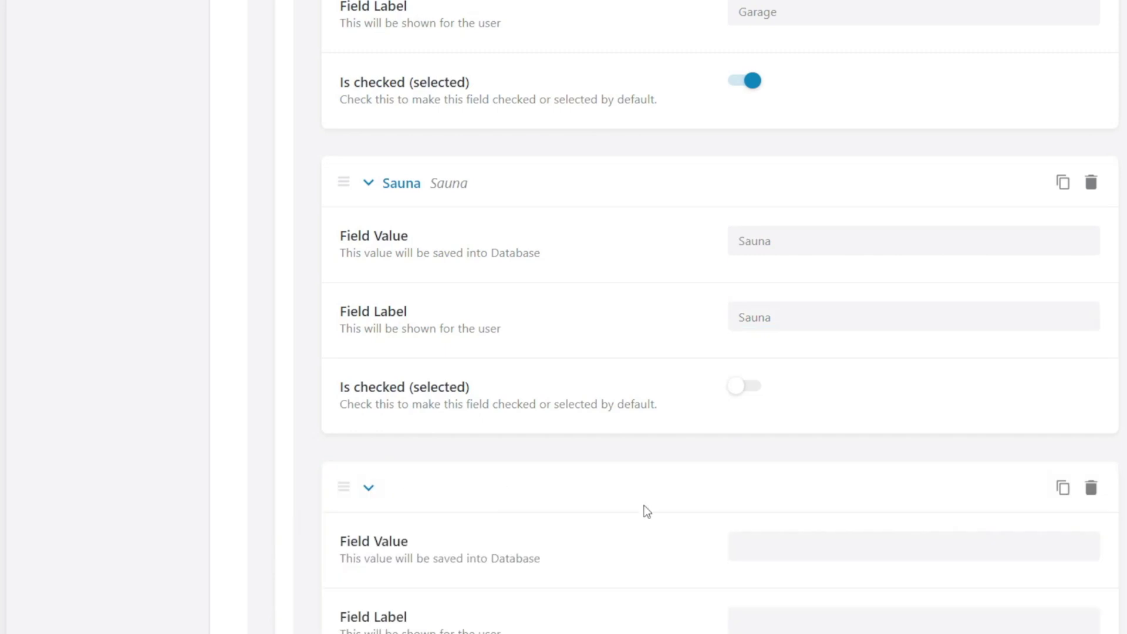
{"action": "scroll", "coordinate": [645, 511], "scroll_direction": "down", "scroll_amount": 3}
{"action": "left_click", "coordinate": [768, 362]}
{"action": "type", "text": "T"}
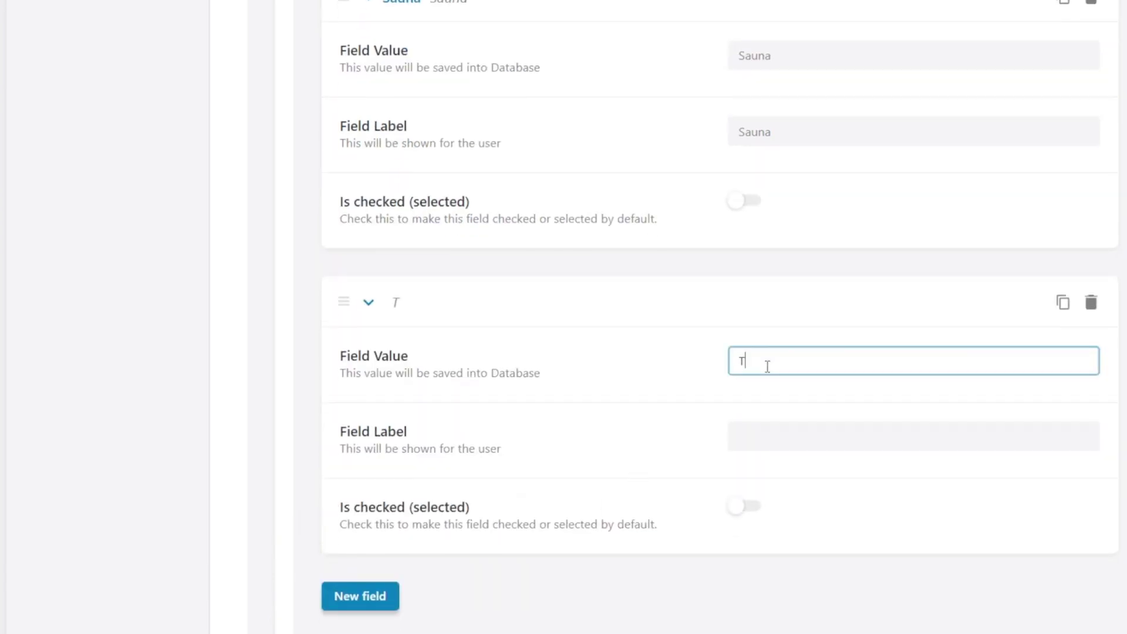
{"action": "type", "text": "ennis Court"}
{"action": "left_click_drag", "start_coordinate": [851, 354], "coordinate": [700, 369]}
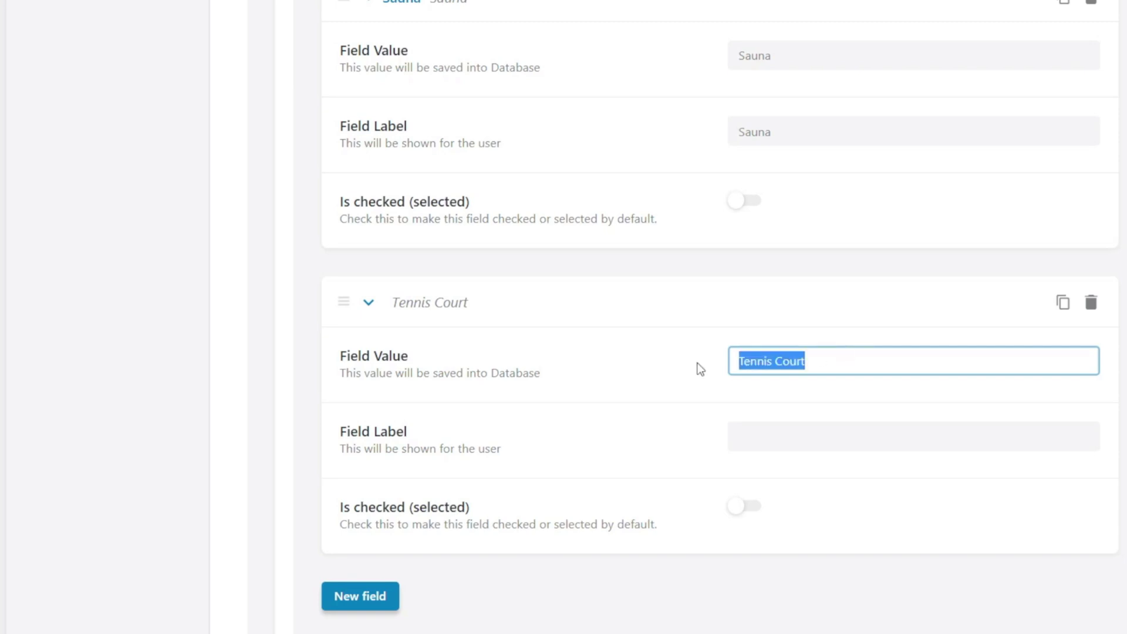
{"action": "key", "text": "ctrl+c"}
{"action": "left_click", "coordinate": [790, 438]}
{"action": "key", "text": "ctrl+v"}
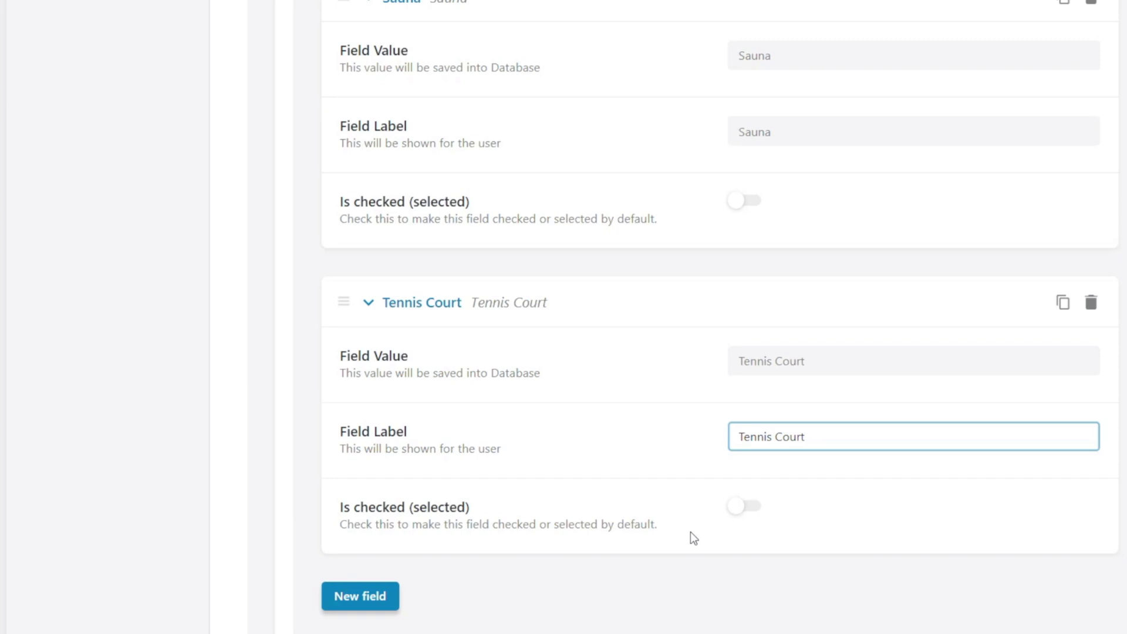
{"action": "scroll", "coordinate": [607, 531], "scroll_direction": "up", "scroll_amount": 1}
{"action": "scroll", "coordinate": [605, 532], "scroll_direction": "down", "scroll_amount": 2}
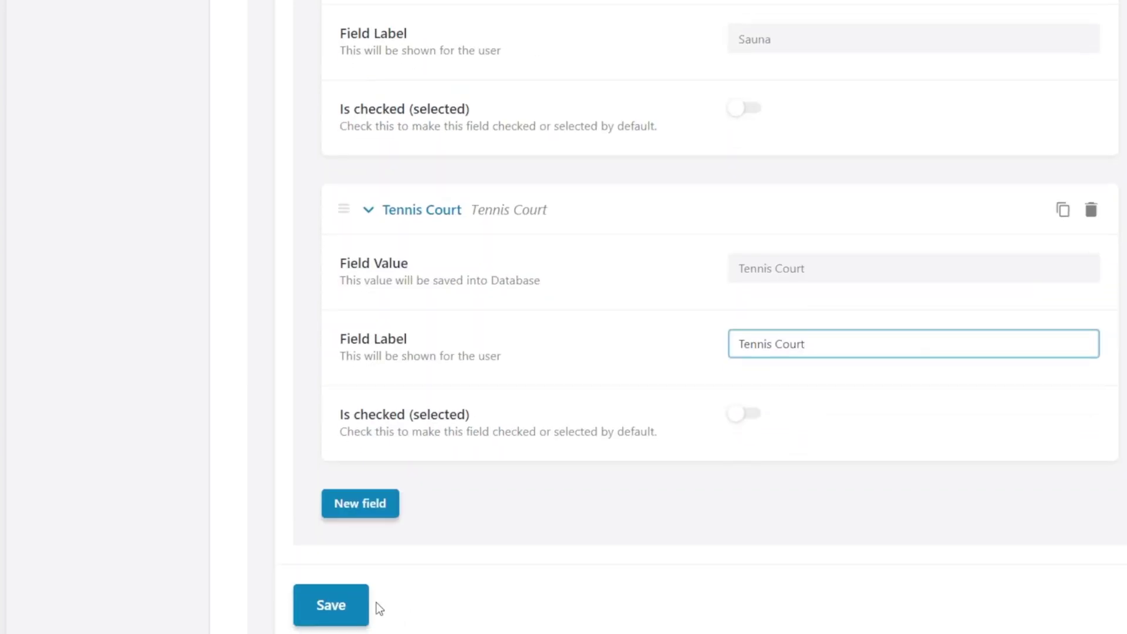
{"action": "left_click", "coordinate": [365, 606]}
- Review the saved Property Features options, then go to JetEngine's Custom Post Types list
{"action": "scroll", "coordinate": [579, 597], "scroll_direction": "up", "scroll_amount": 2}
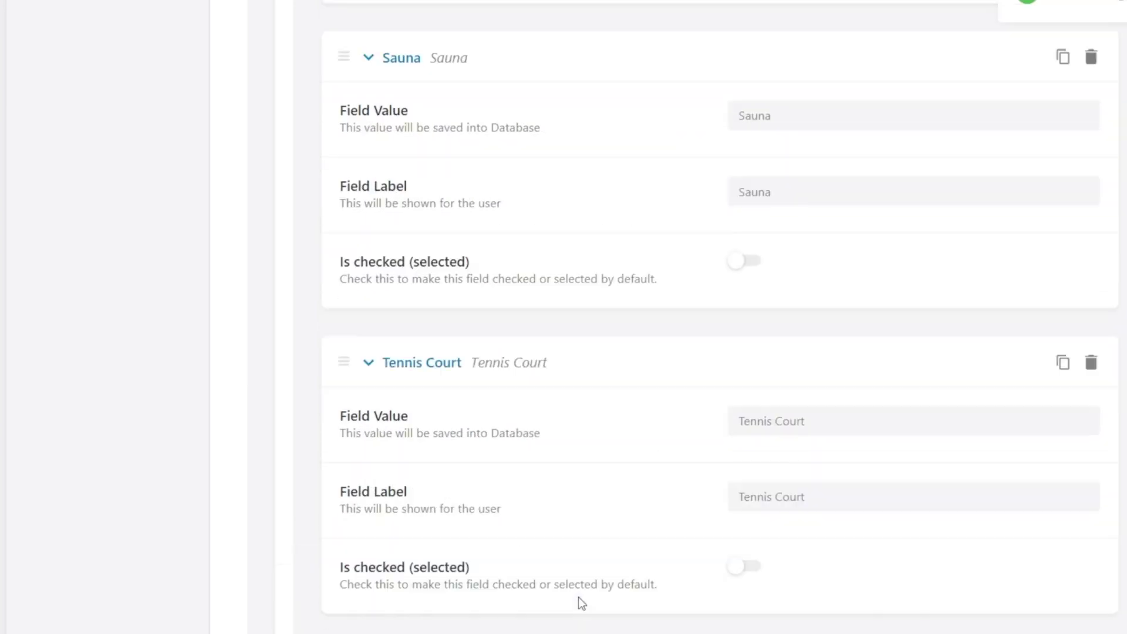
{"action": "scroll", "coordinate": [579, 597], "scroll_direction": "up", "scroll_amount": 5}
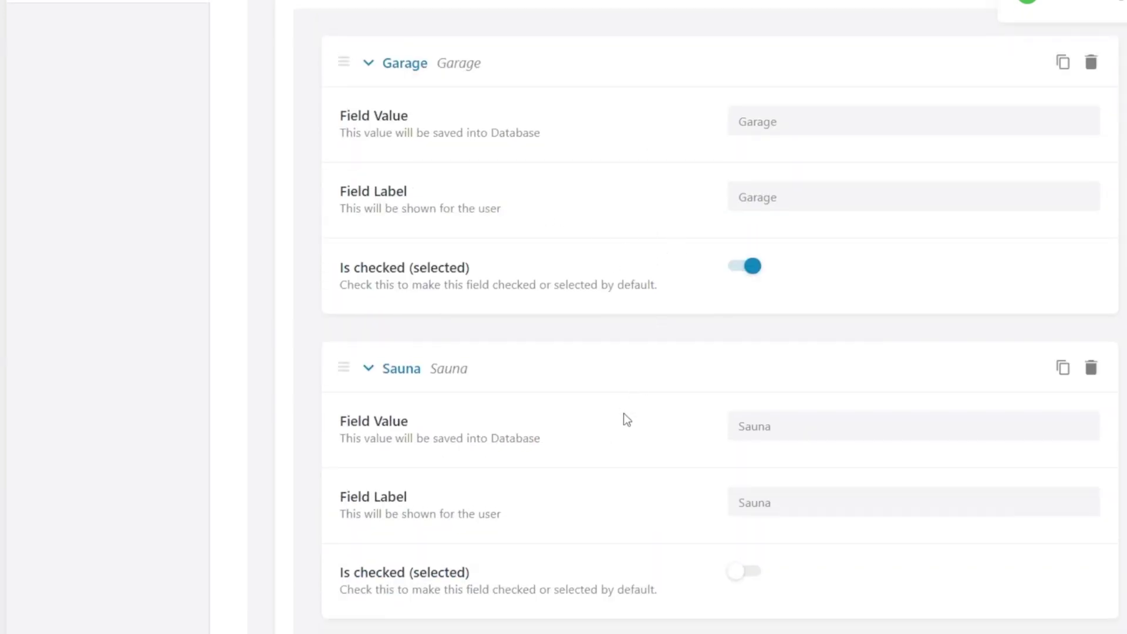
{"action": "scroll", "coordinate": [624, 417], "scroll_direction": "down", "scroll_amount": 5}
{"action": "scroll", "coordinate": [623, 417], "scroll_direction": "up", "scroll_amount": 8}
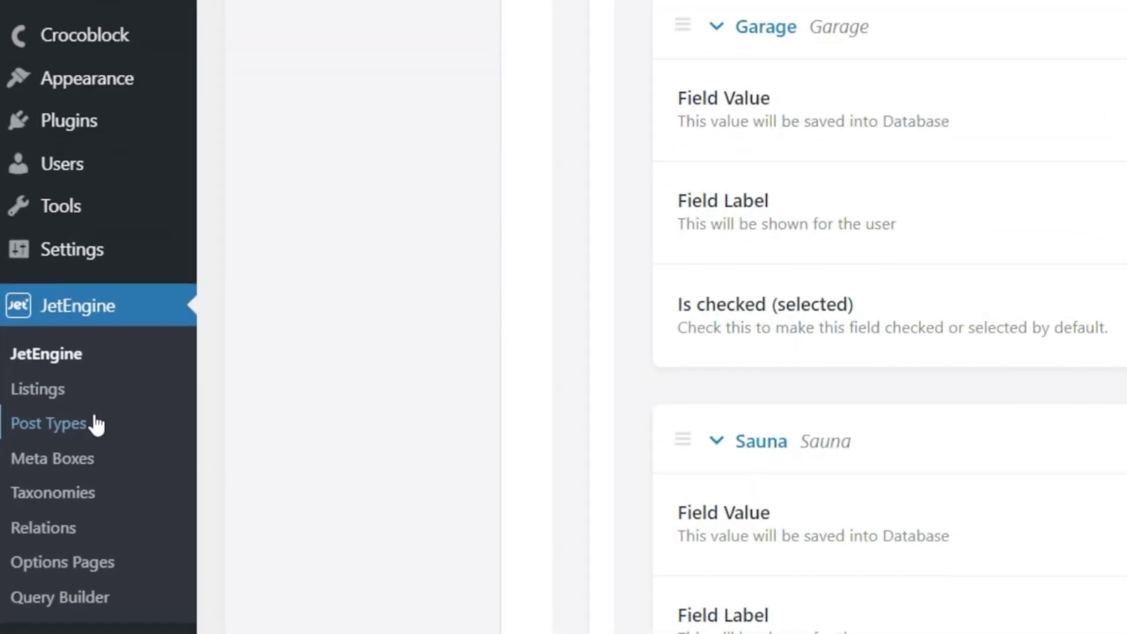
{"action": "left_click", "coordinate": [94, 423]}
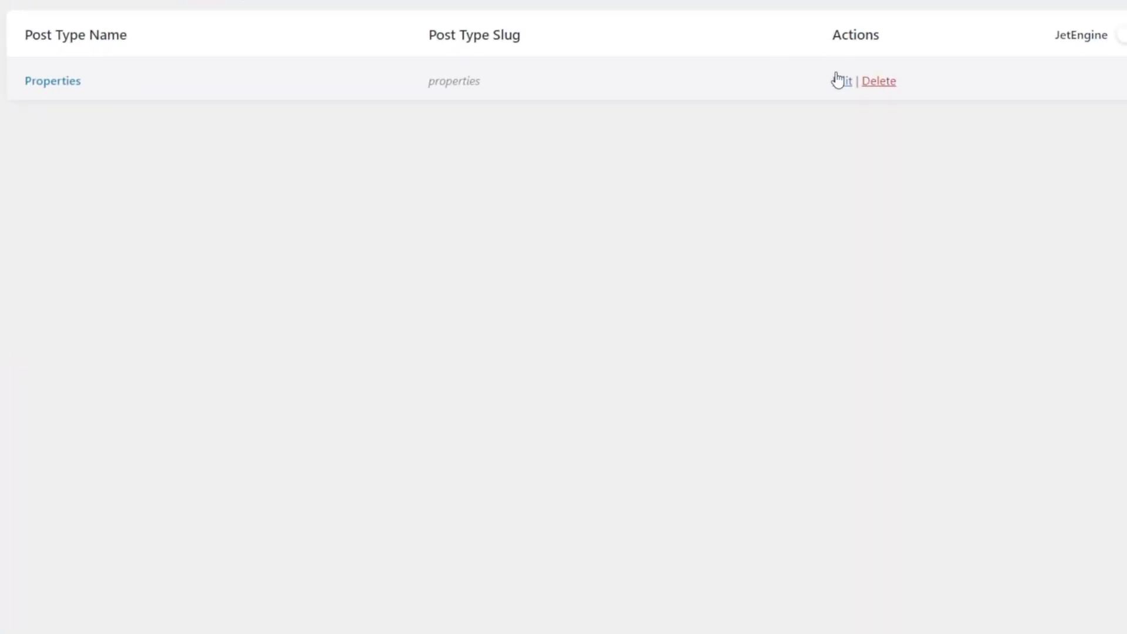
- Edit the Properties post type, delete its old Property Features checkbox field, and add a new meta field
{"action": "left_click", "coordinate": [840, 81]}
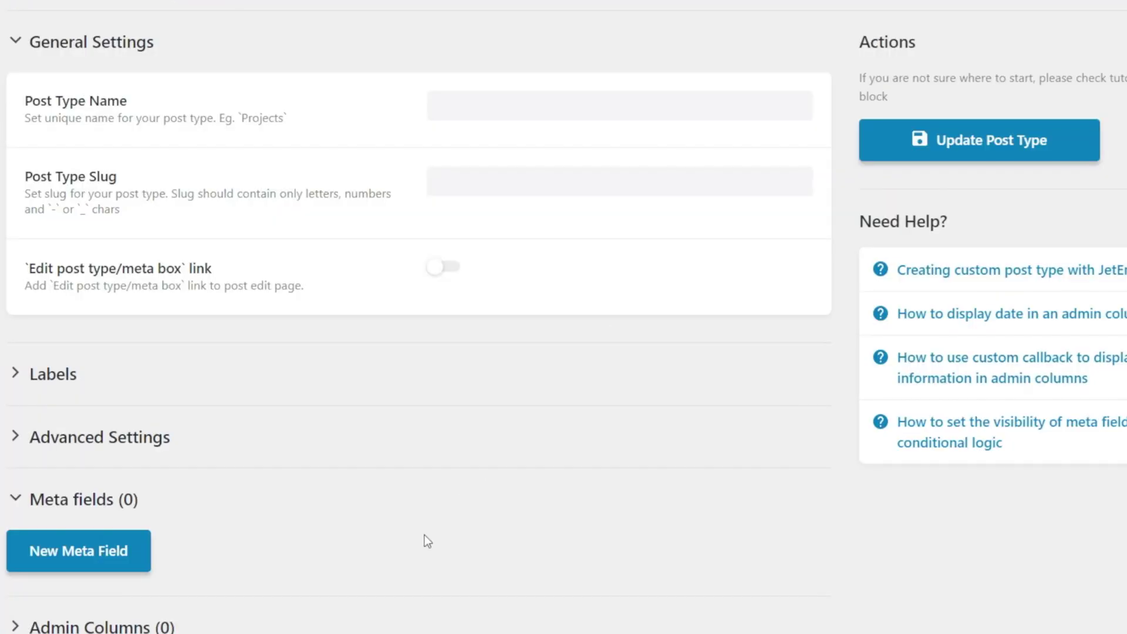
{"action": "scroll", "coordinate": [505, 431], "scroll_direction": "down", "scroll_amount": 8}
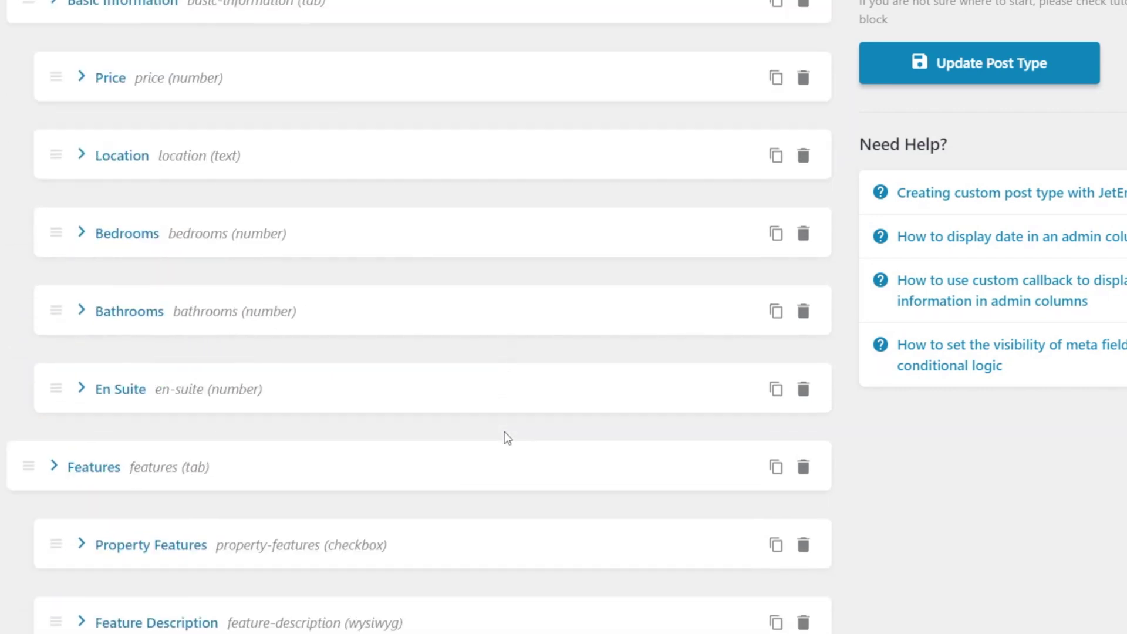
{"action": "scroll", "coordinate": [505, 432], "scroll_direction": "down", "scroll_amount": 3}
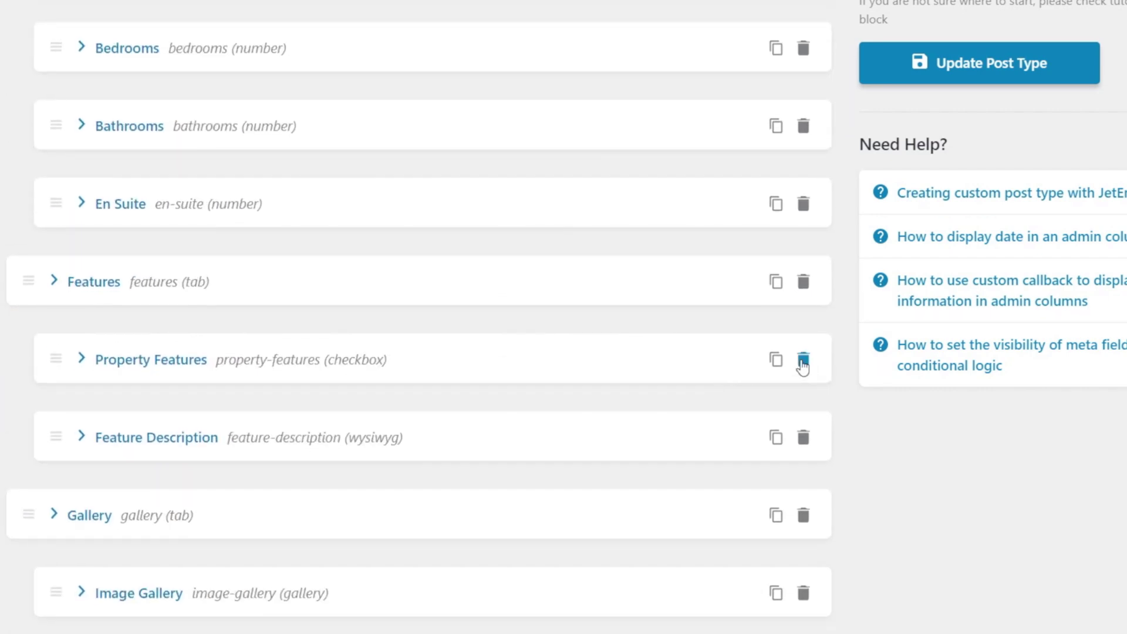
{"action": "left_click", "coordinate": [803, 361]}
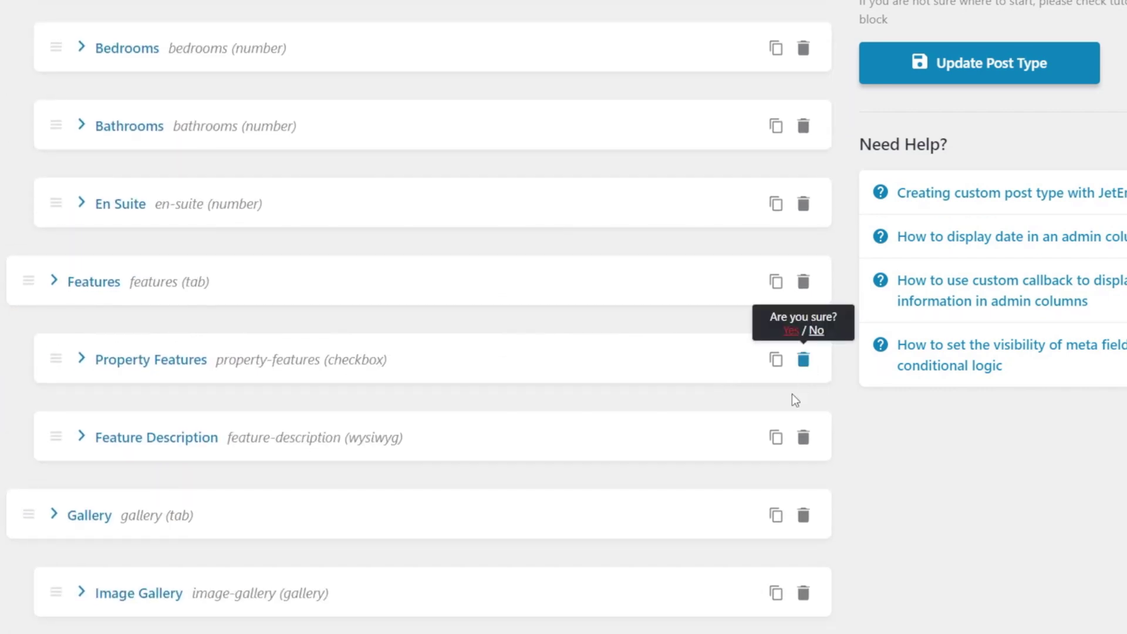
{"action": "left_click", "coordinate": [799, 330]}
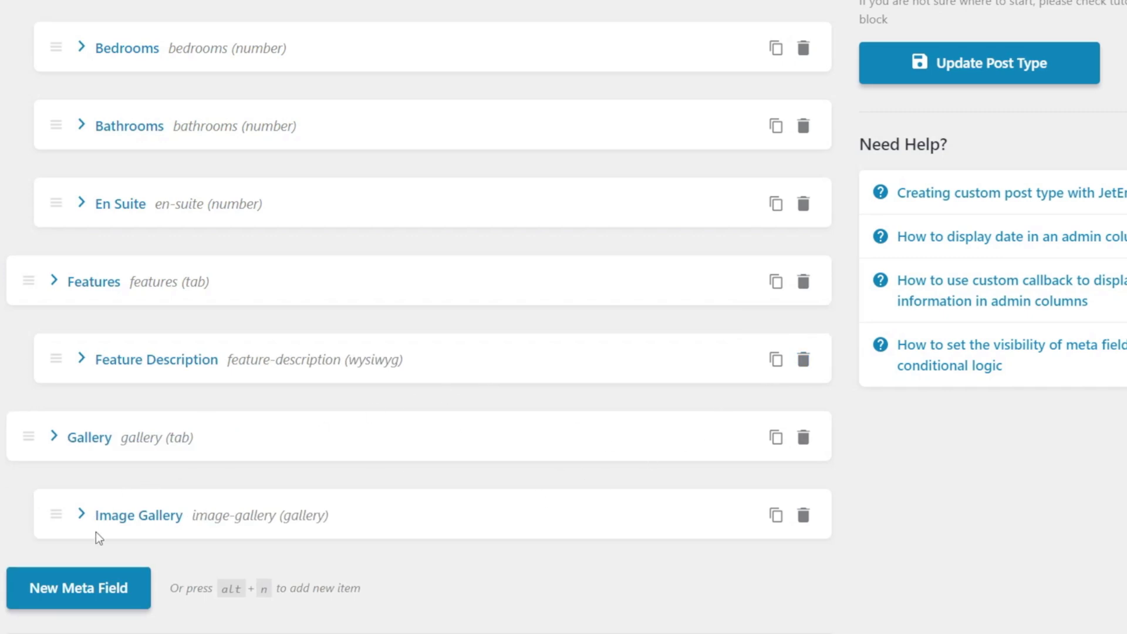
{"action": "left_click", "coordinate": [75, 602]}
- Label the new meta field 'Property Features' (ID property-features) and set its type to Checkbox
{"action": "scroll", "coordinate": [627, 608], "scroll_direction": "down", "scroll_amount": 5}
{"action": "left_click", "coordinate": [513, 368]}
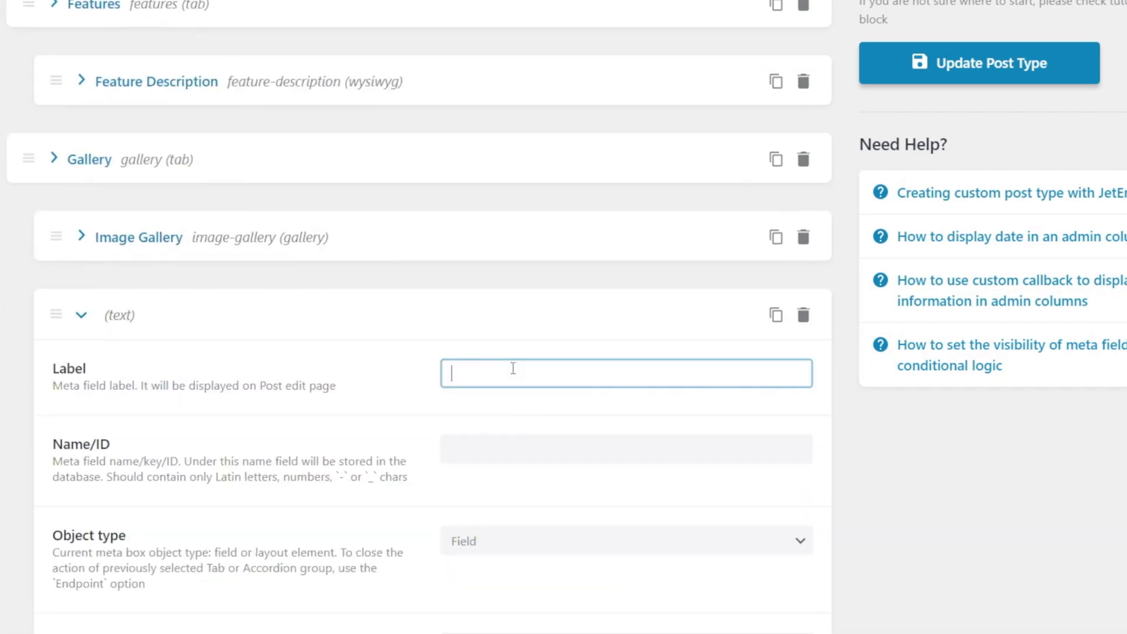
{"action": "type", "text": "Proper"}
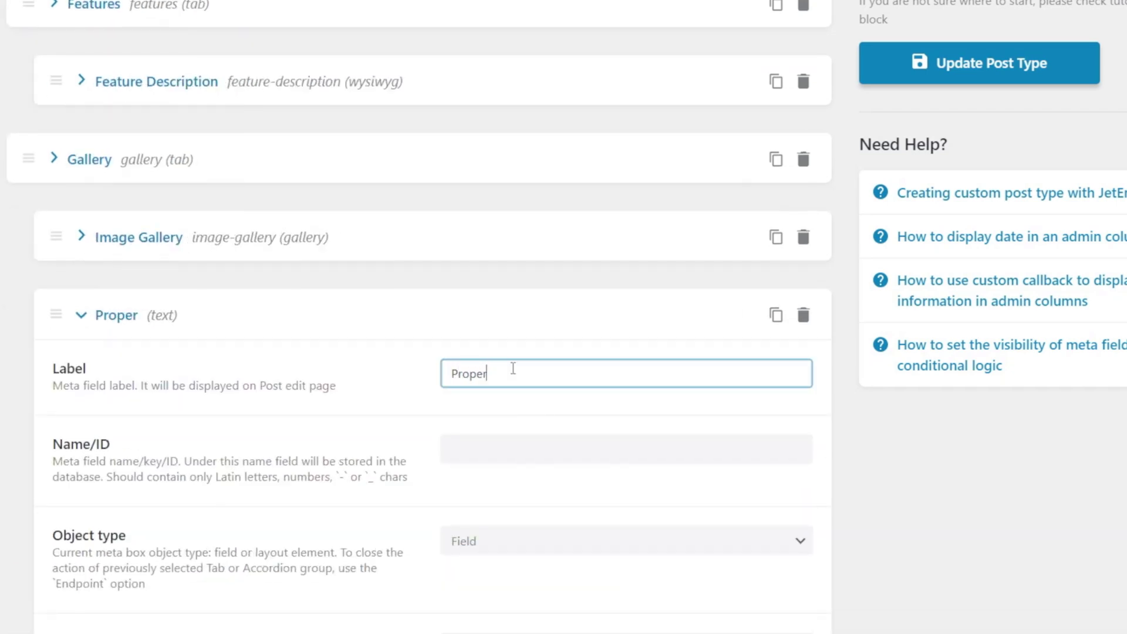
{"action": "type", "text": "ty Features"}
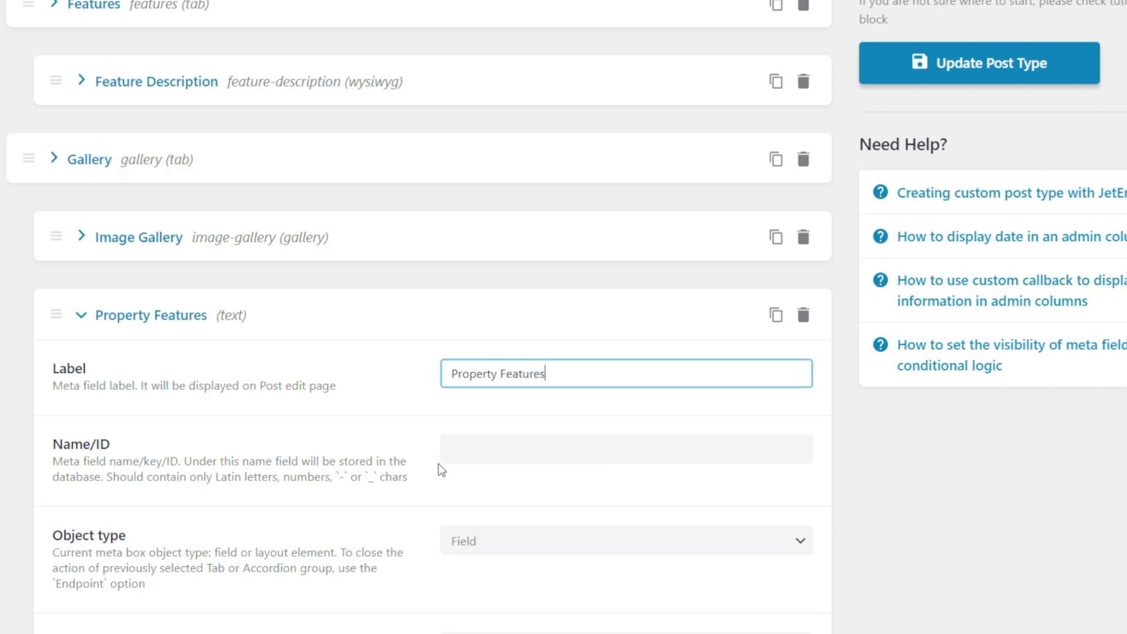
{"action": "left_click", "coordinate": [485, 458]}
{"action": "scroll", "coordinate": [299, 528], "scroll_direction": "down", "scroll_amount": 3}
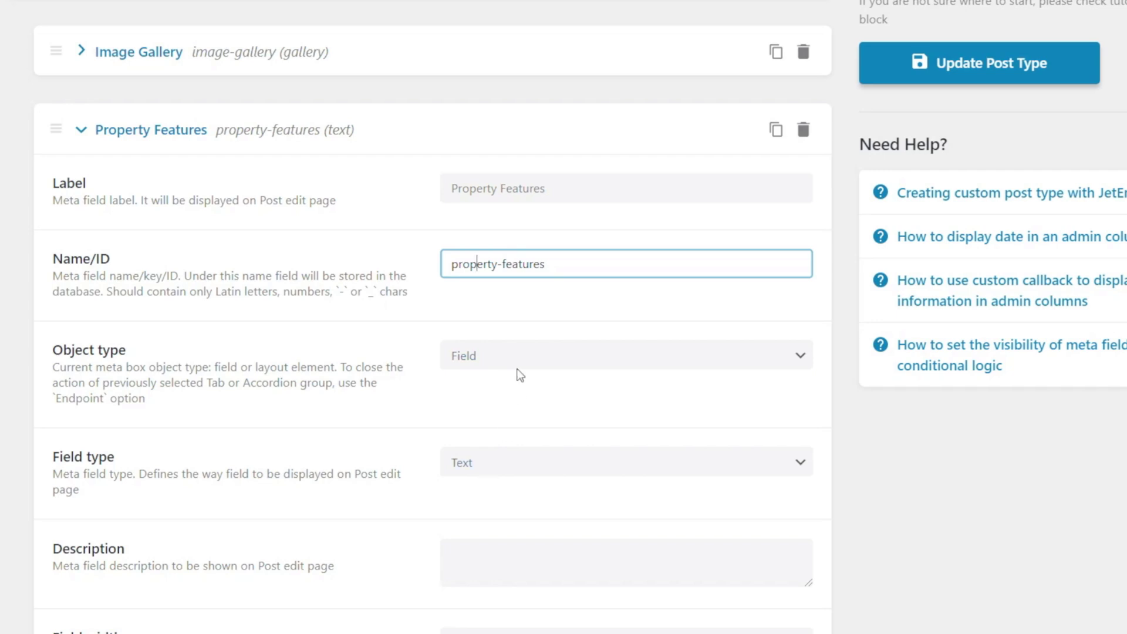
{"action": "left_click", "coordinate": [480, 478]}
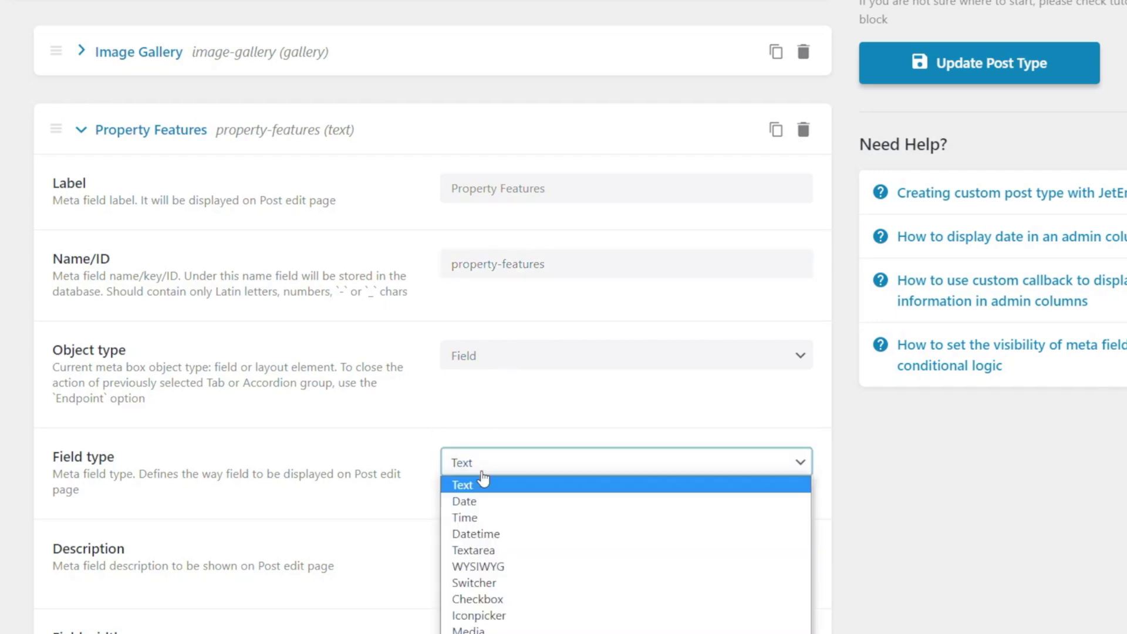
{"action": "left_click", "coordinate": [510, 599]}
{"action": "scroll", "coordinate": [320, 526], "scroll_direction": "down", "scroll_amount": 5}
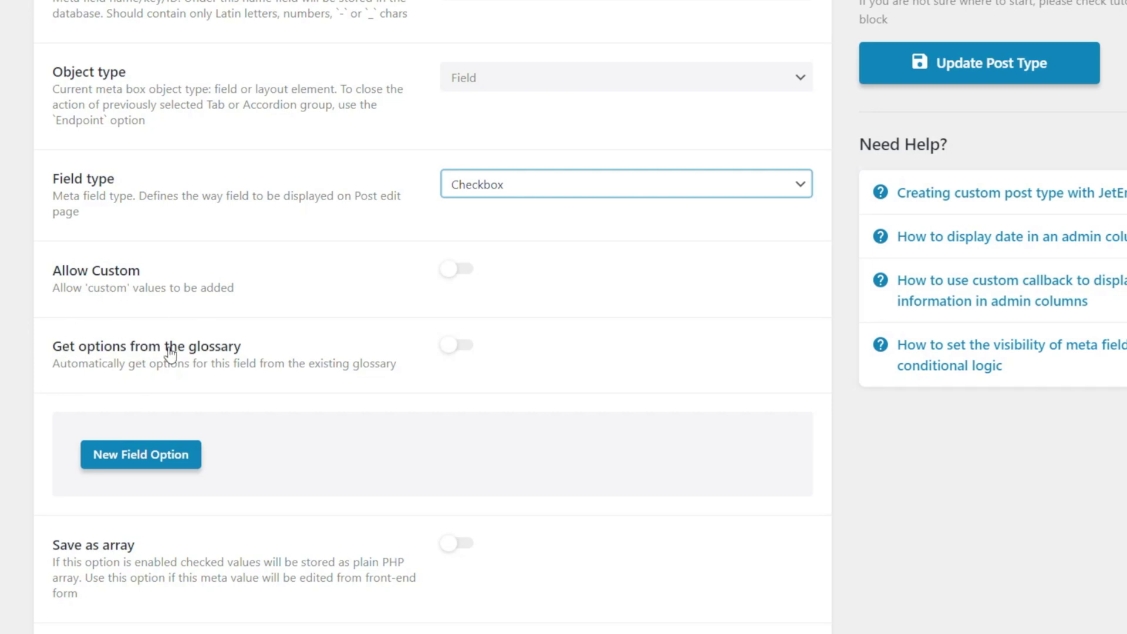
- Pull the checkbox options from the Property Features glossary and turn on Save as array
{"action": "left_click", "coordinate": [464, 347]}
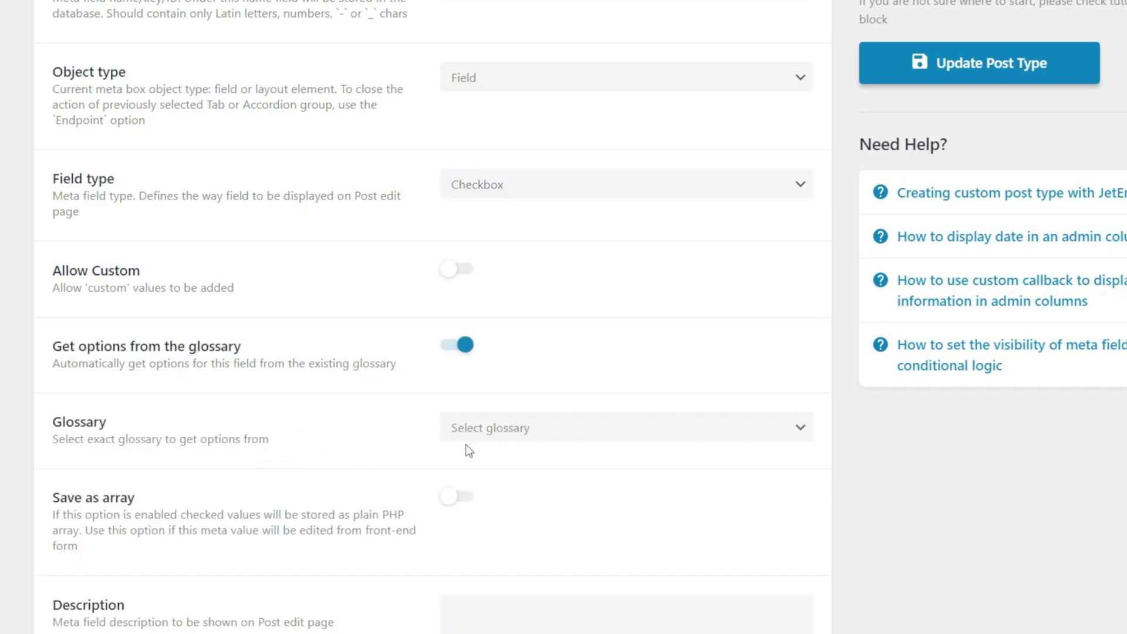
{"action": "left_click", "coordinate": [517, 433]}
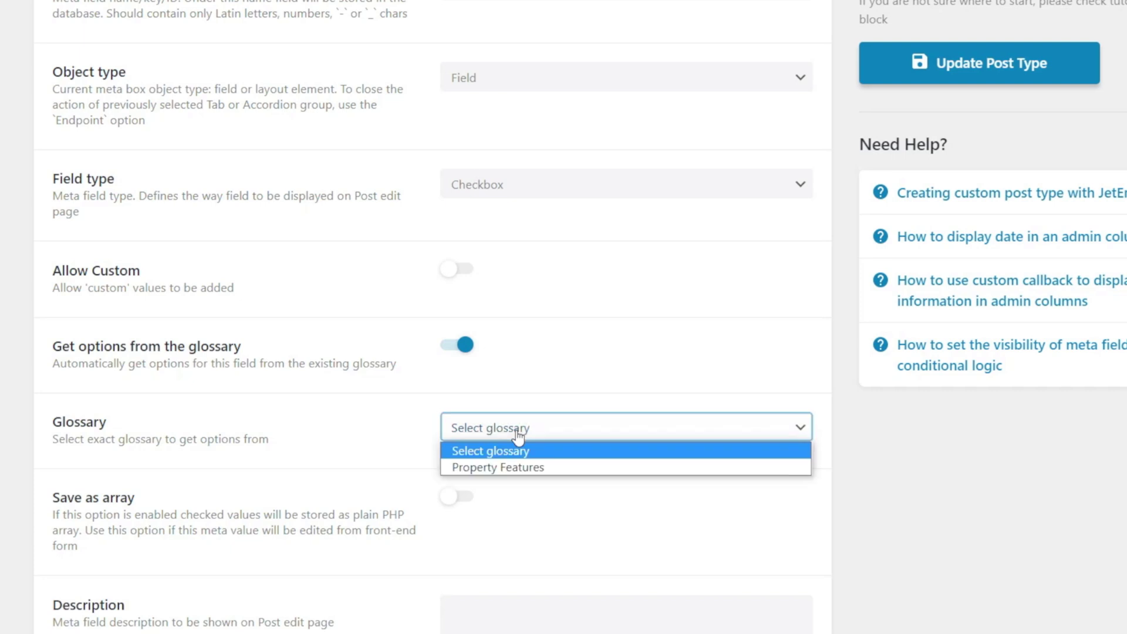
{"action": "left_click", "coordinate": [516, 467]}
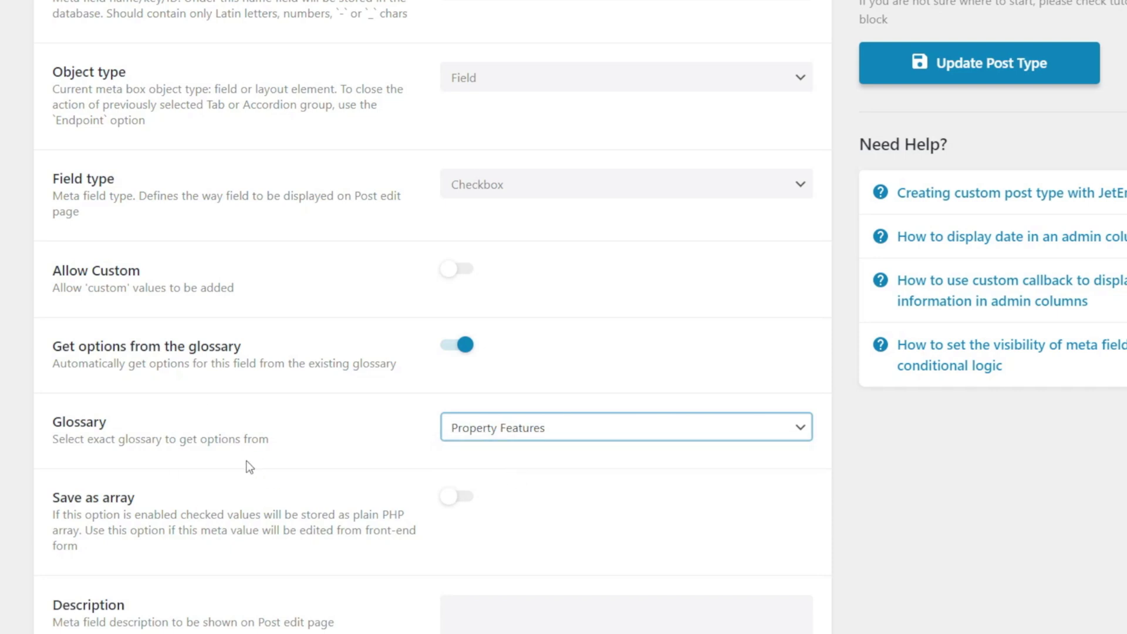
{"action": "scroll", "coordinate": [223, 457], "scroll_direction": "down", "scroll_amount": 2}
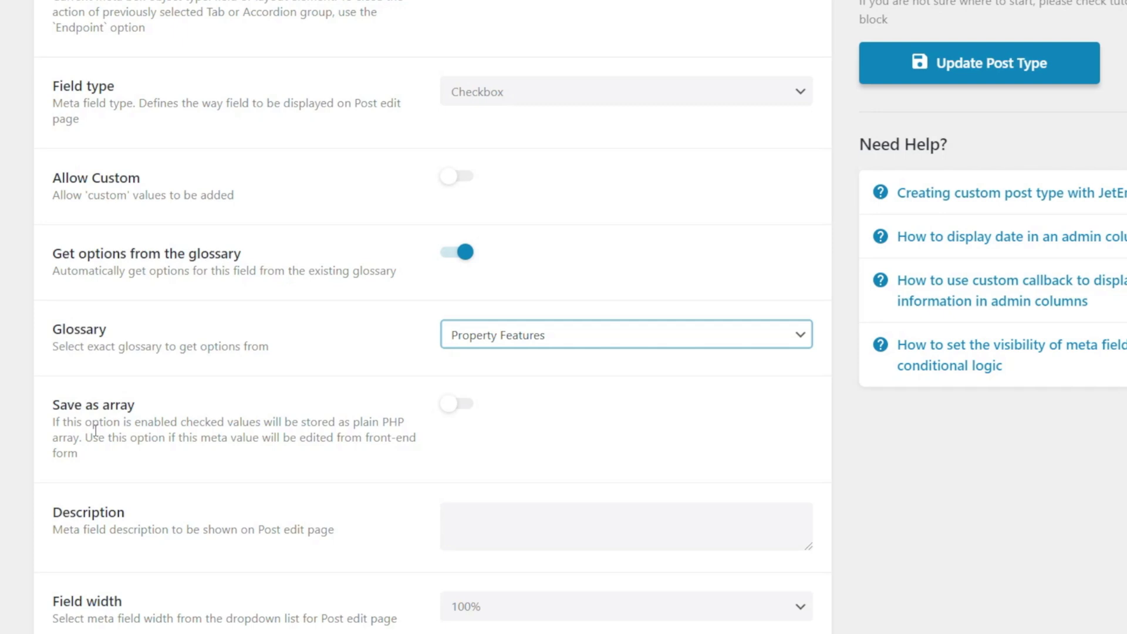
{"action": "left_click", "coordinate": [582, 429]}
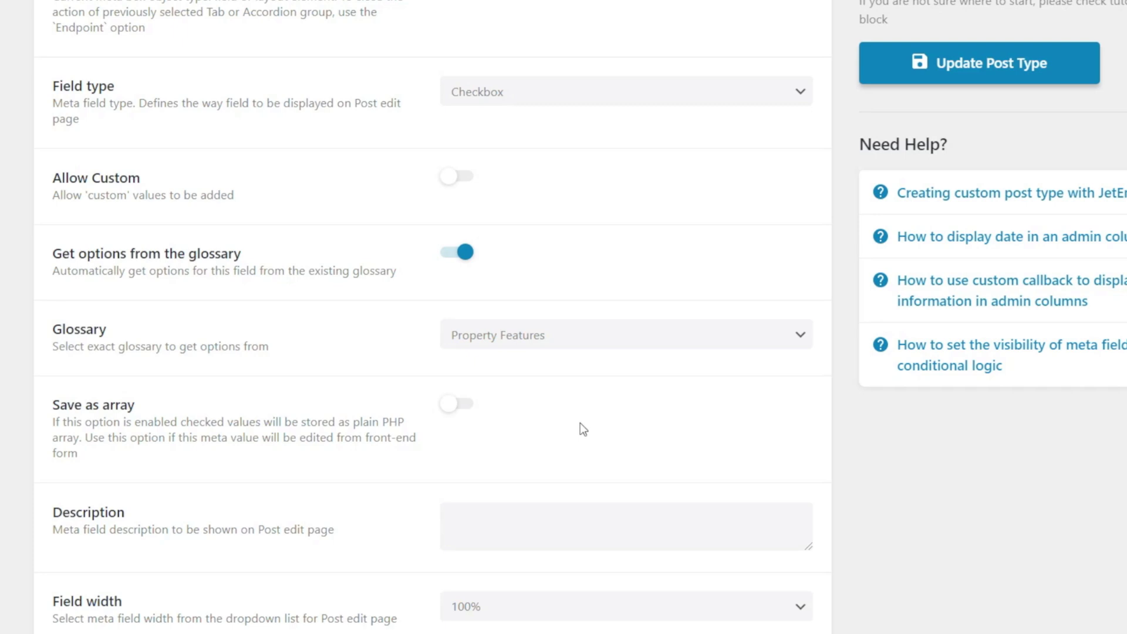
{"action": "left_click", "coordinate": [470, 414]}
- Drag Property Features into the Features tab above Feature Description and update the post type
{"action": "scroll", "coordinate": [591, 451], "scroll_direction": "up", "scroll_amount": 10}
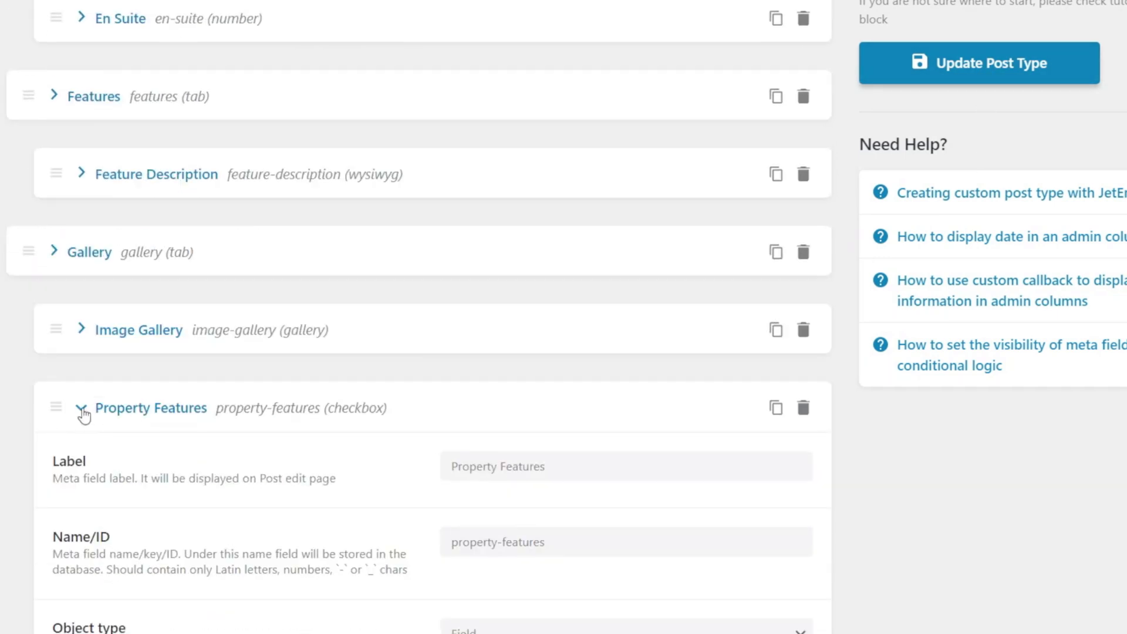
{"action": "left_click", "coordinate": [83, 410]}
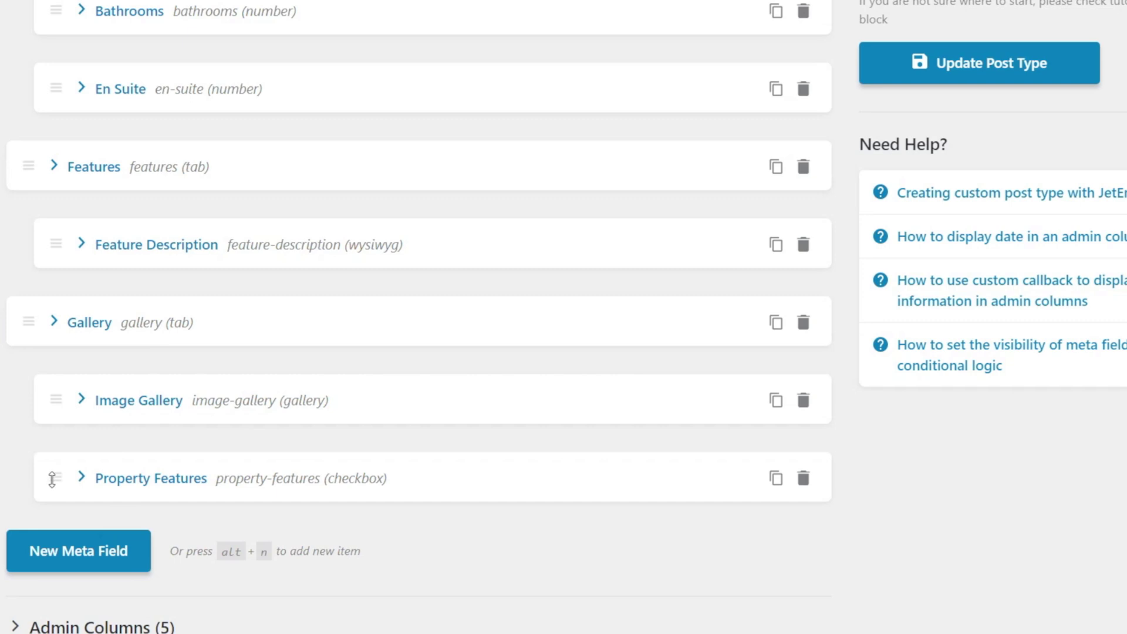
{"action": "left_click_drag", "start_coordinate": [51, 478], "coordinate": [54, 220]}
{"action": "left_click", "coordinate": [968, 63]}
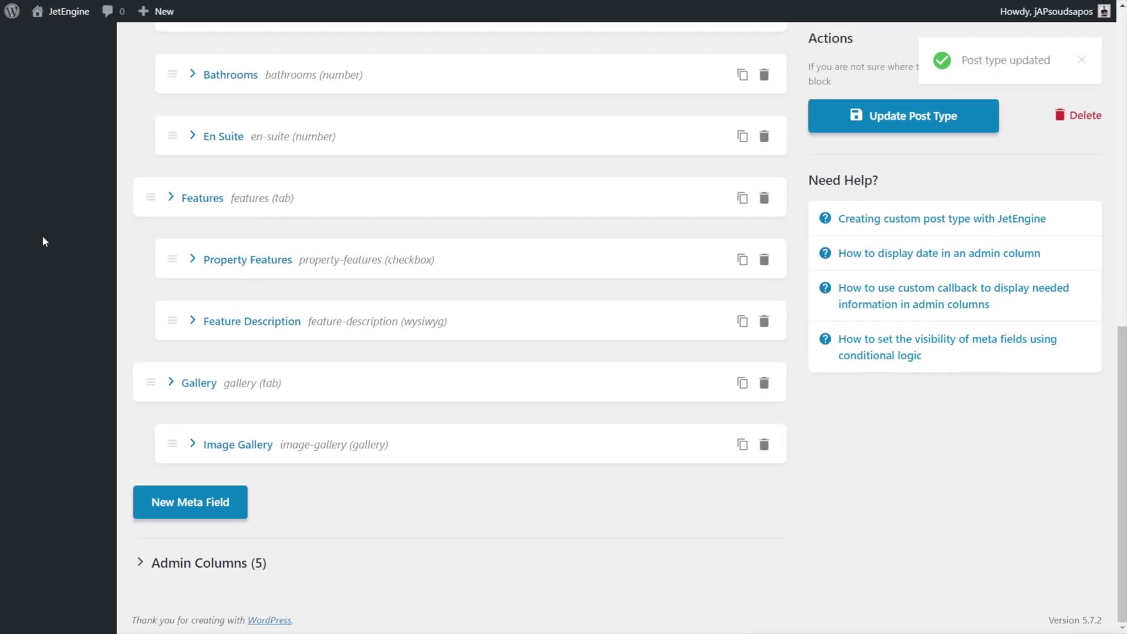
{"action": "scroll", "coordinate": [67, 246], "scroll_direction": "up", "scroll_amount": 10}
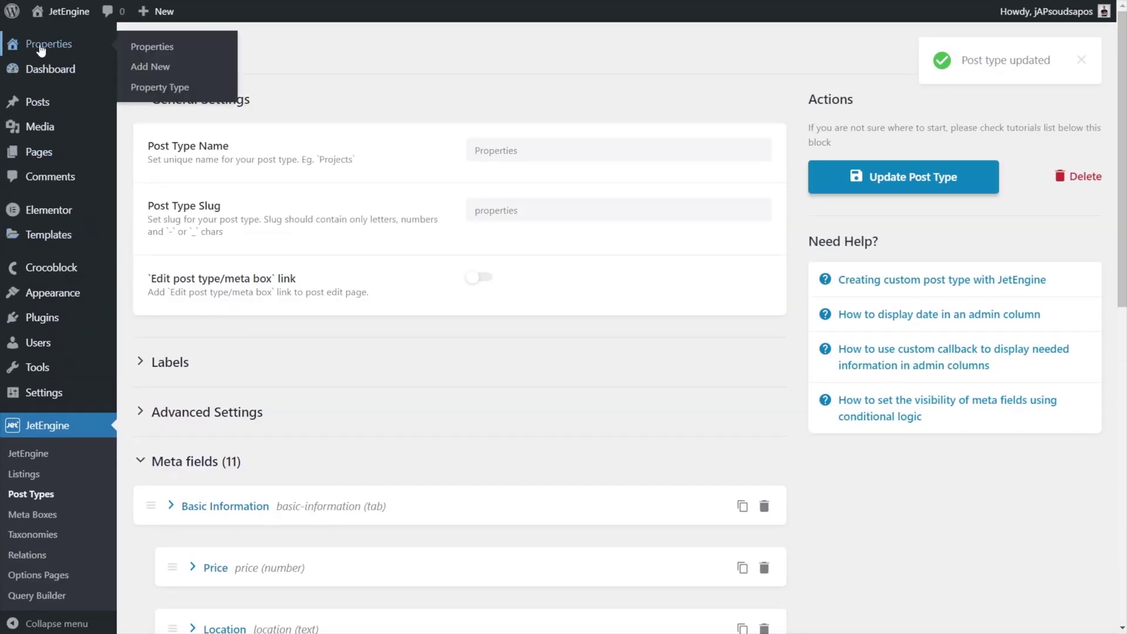
- Open the Industrial Way property for editing and show its Features tab
{"action": "left_click", "coordinate": [151, 47]}
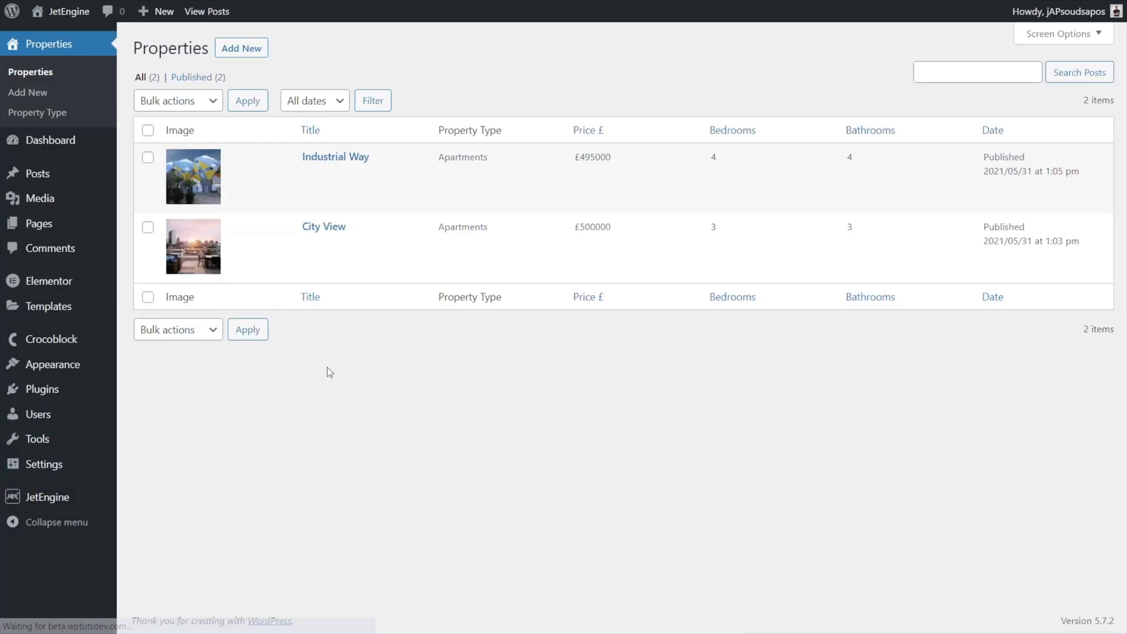
{"action": "left_click", "coordinate": [332, 159]}
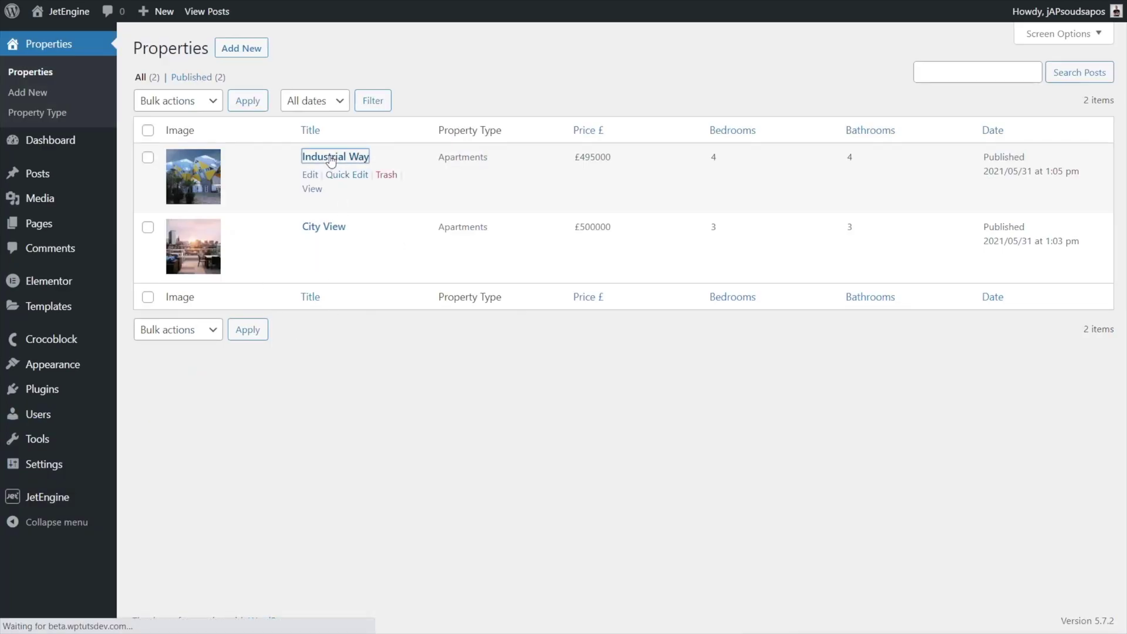
{"action": "scroll", "coordinate": [867, 420], "scroll_direction": "down", "scroll_amount": 3}
{"action": "scroll", "coordinate": [867, 421], "scroll_direction": "down", "scroll_amount": 3}
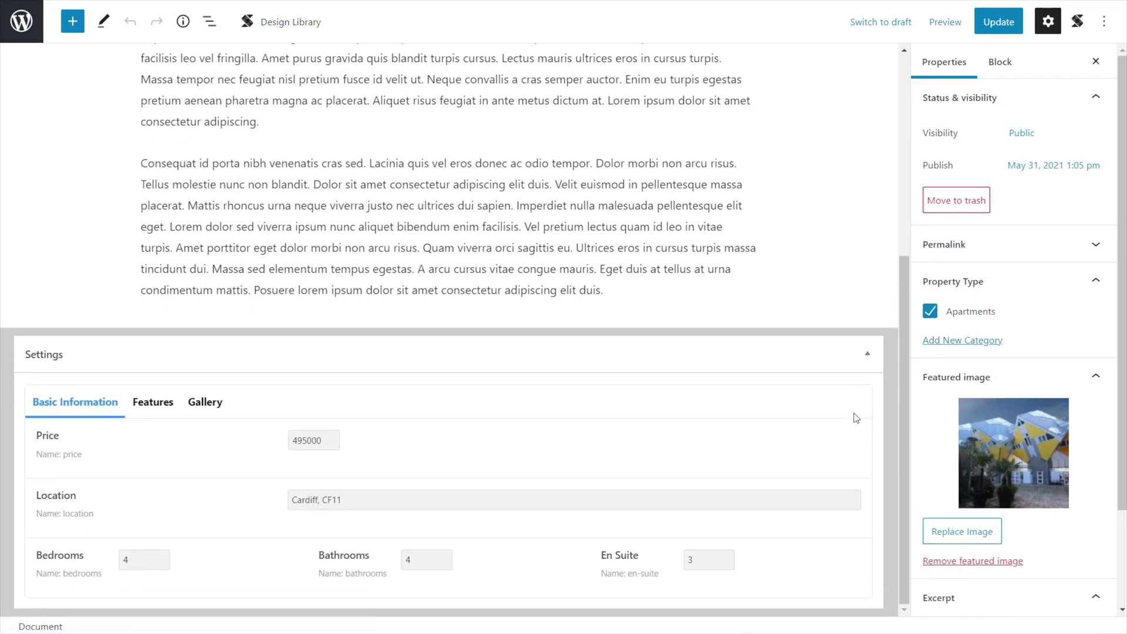
{"action": "left_click", "coordinate": [147, 401]}
- Tick Tennis Court, untick Garage, update the property, and return to the Properties list
{"action": "scroll", "coordinate": [172, 468], "scroll_direction": "down", "scroll_amount": 2}
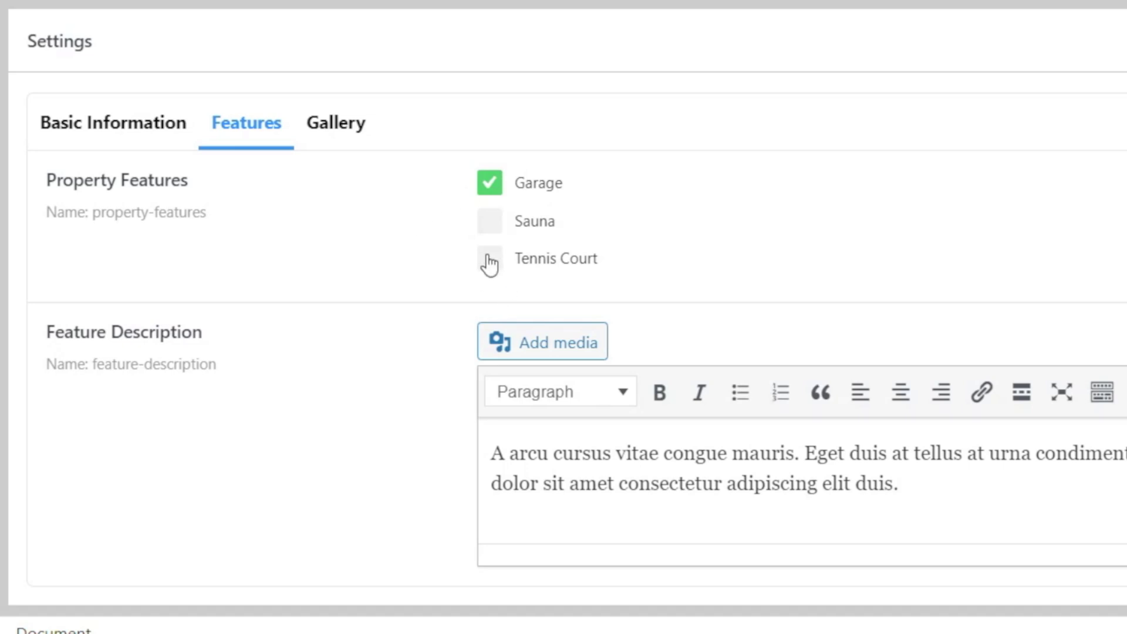
{"action": "left_click", "coordinate": [488, 258]}
{"action": "left_click", "coordinate": [489, 187]}
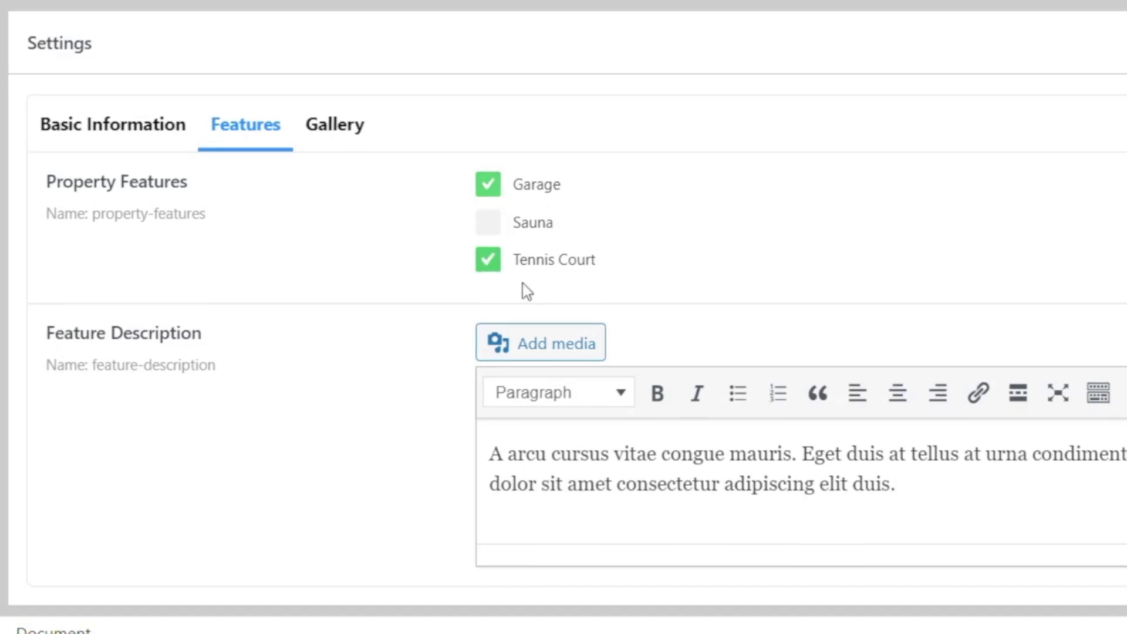
{"action": "left_click", "coordinate": [991, 22]}
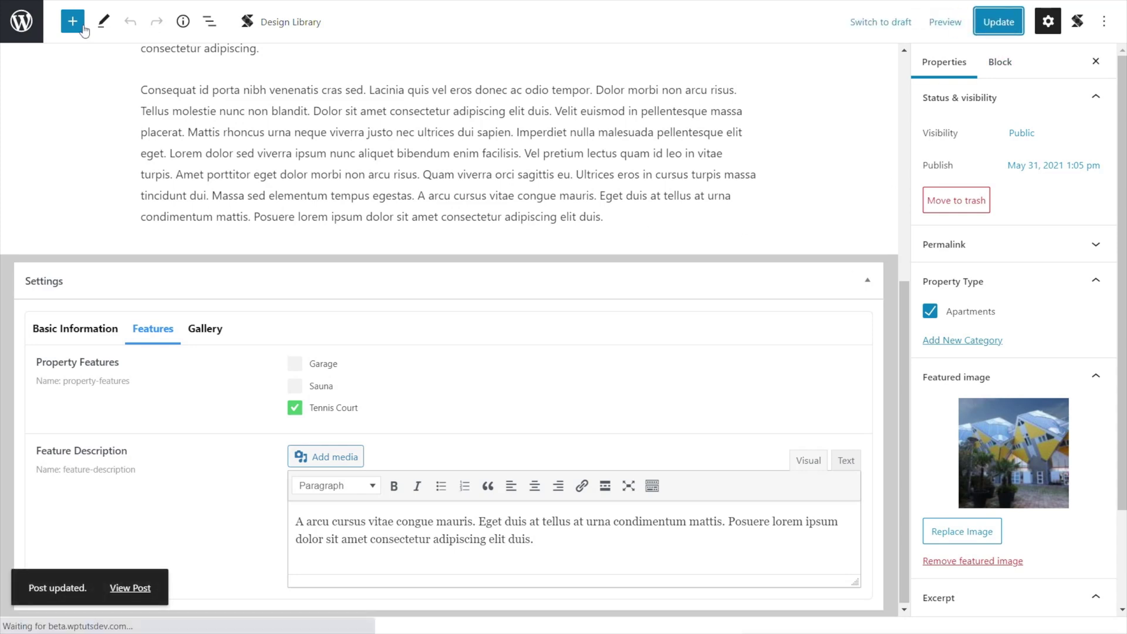
{"action": "left_click", "coordinate": [33, 27]}
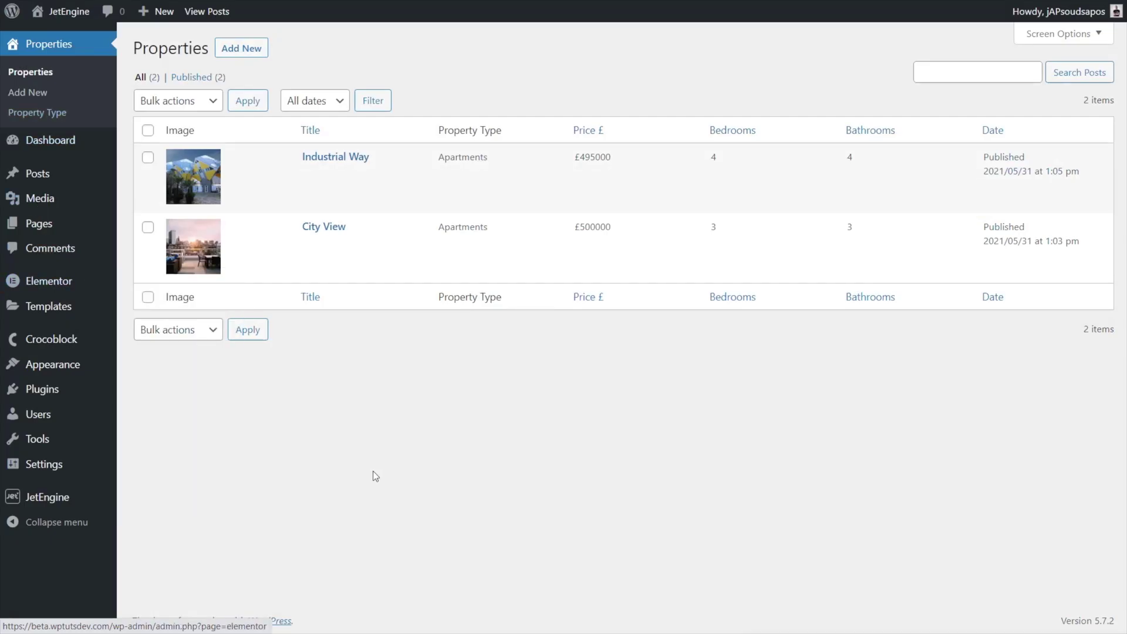
{"action": "mouse_move", "coordinate": [61, 505]}
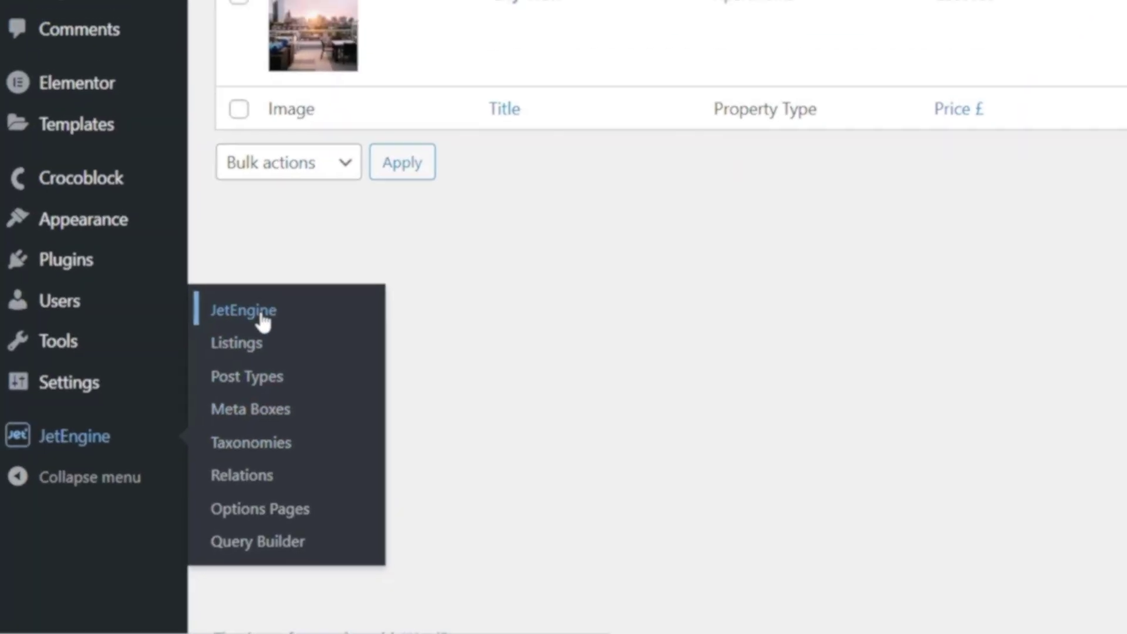
- In the Property Features glossary, switch off 'Is checked' for Garage and save
{"action": "left_click", "coordinate": [262, 322]}
{"action": "left_click", "coordinate": [199, 203]}
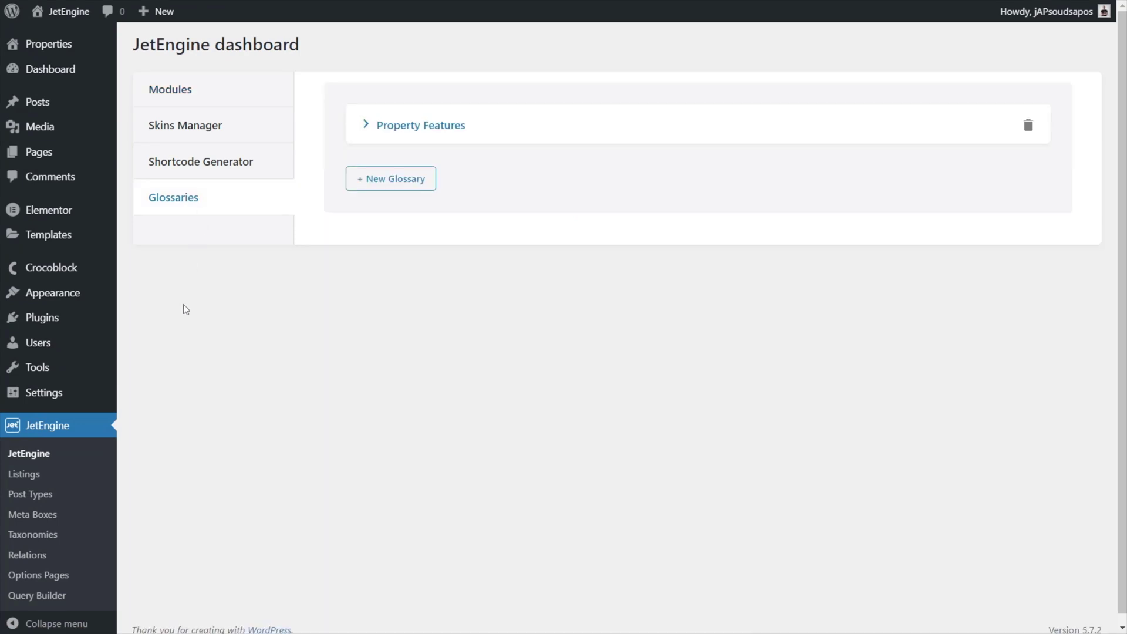
{"action": "left_click", "coordinate": [430, 126]}
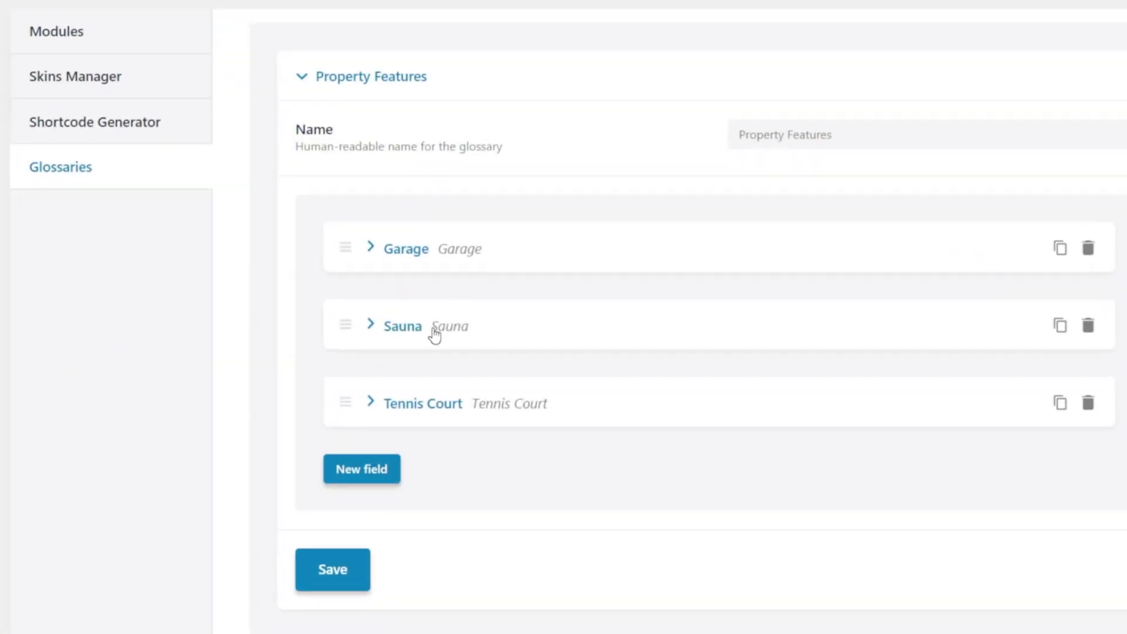
{"action": "left_click", "coordinate": [370, 248]}
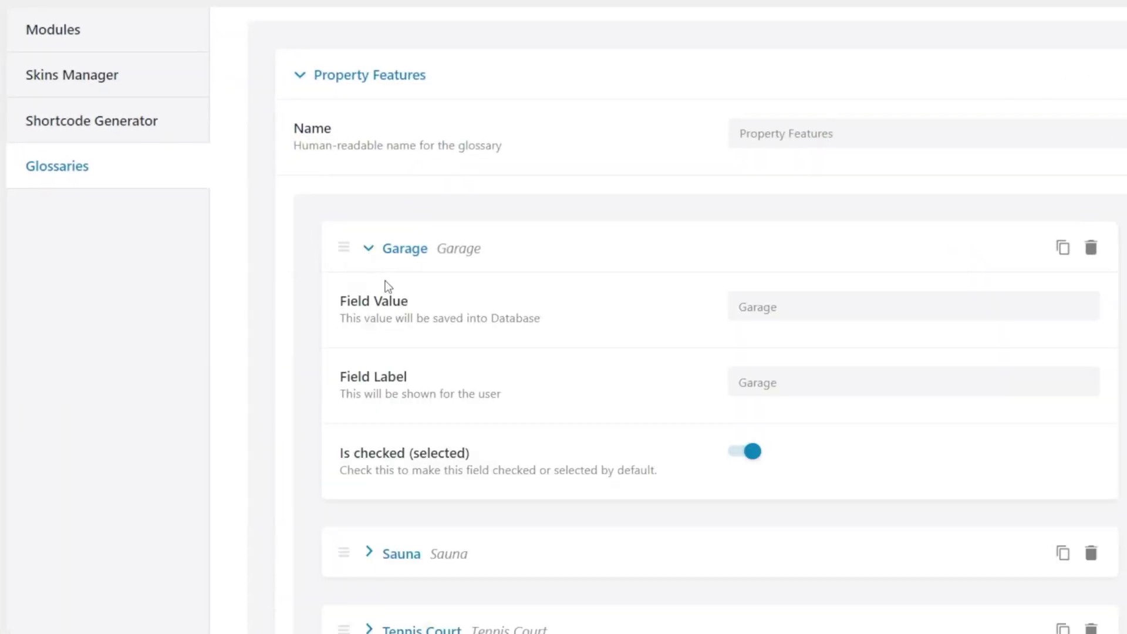
{"action": "left_click", "coordinate": [735, 453]}
{"action": "scroll", "coordinate": [372, 526], "scroll_direction": "down", "scroll_amount": 3}
{"action": "left_click", "coordinate": [347, 609]}
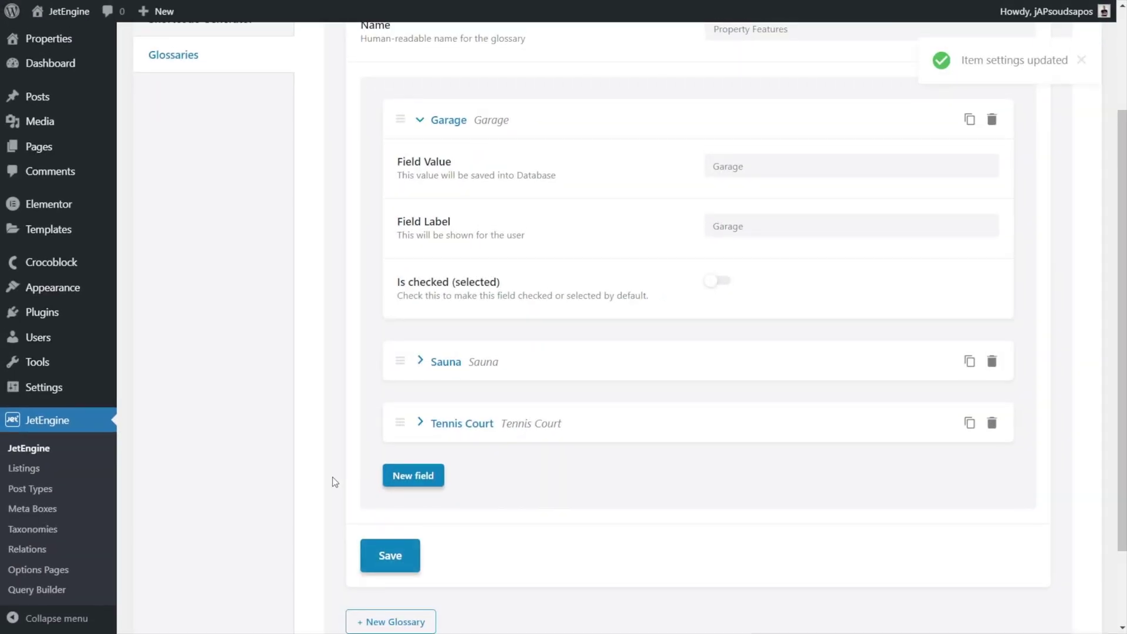
- Return to the Properties list and open City View for editing
{"action": "scroll", "coordinate": [332, 477], "scroll_direction": "up", "scroll_amount": 3}
{"action": "left_click", "coordinate": [47, 40]}
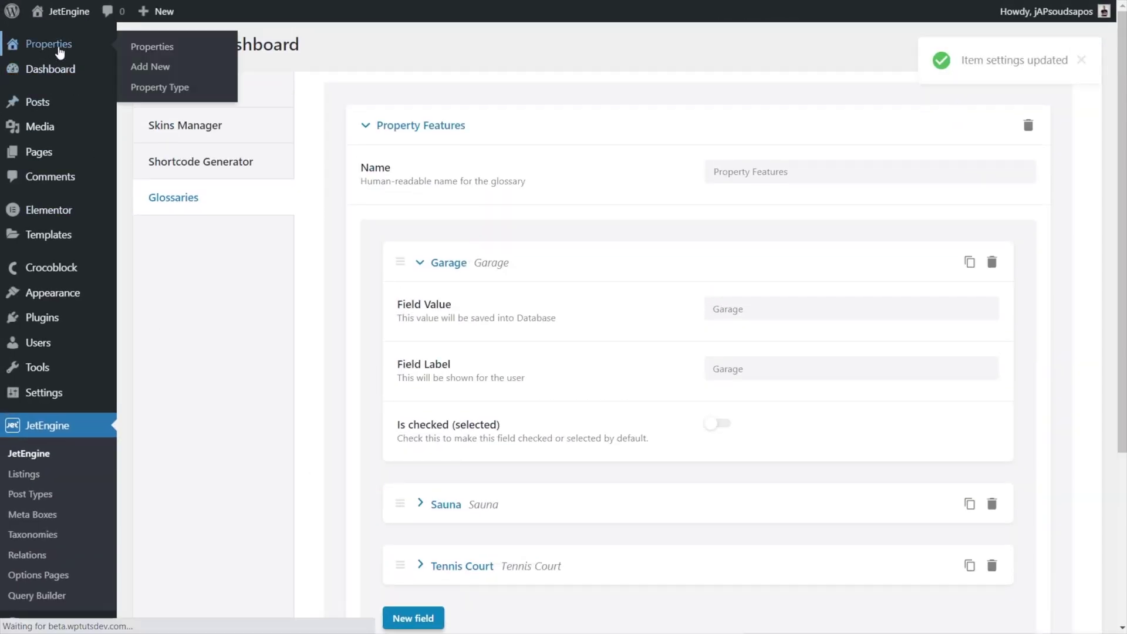
{"action": "left_click", "coordinate": [334, 227]}
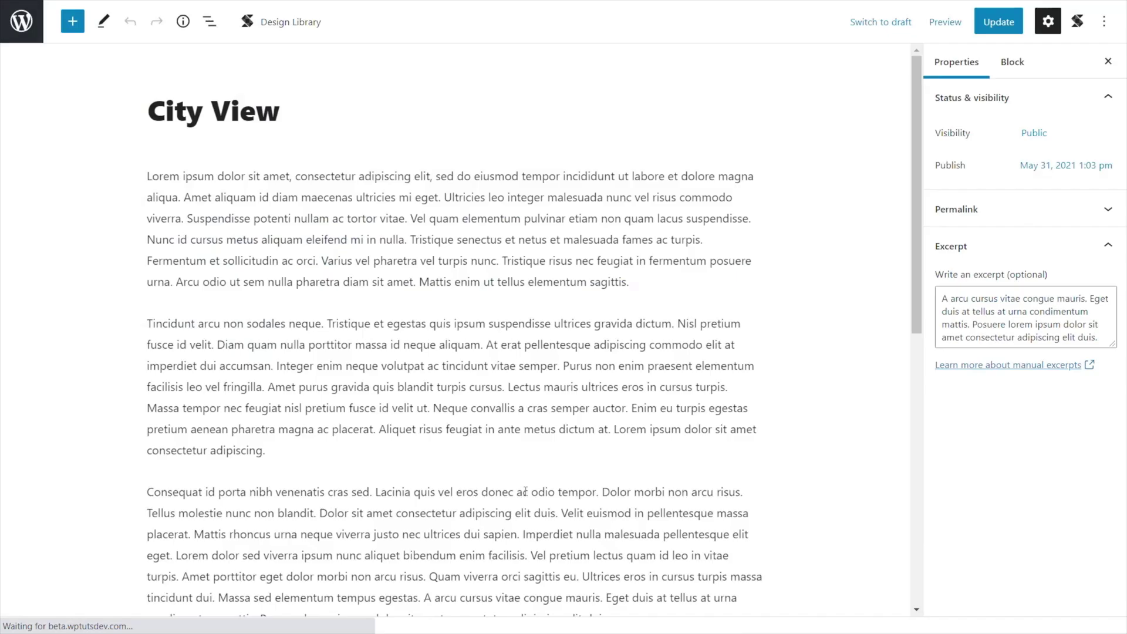
- Open the Industrial Way property and scroll down to its feature checkboxes
{"action": "scroll", "coordinate": [447, 352], "scroll_direction": "down", "scroll_amount": 10}
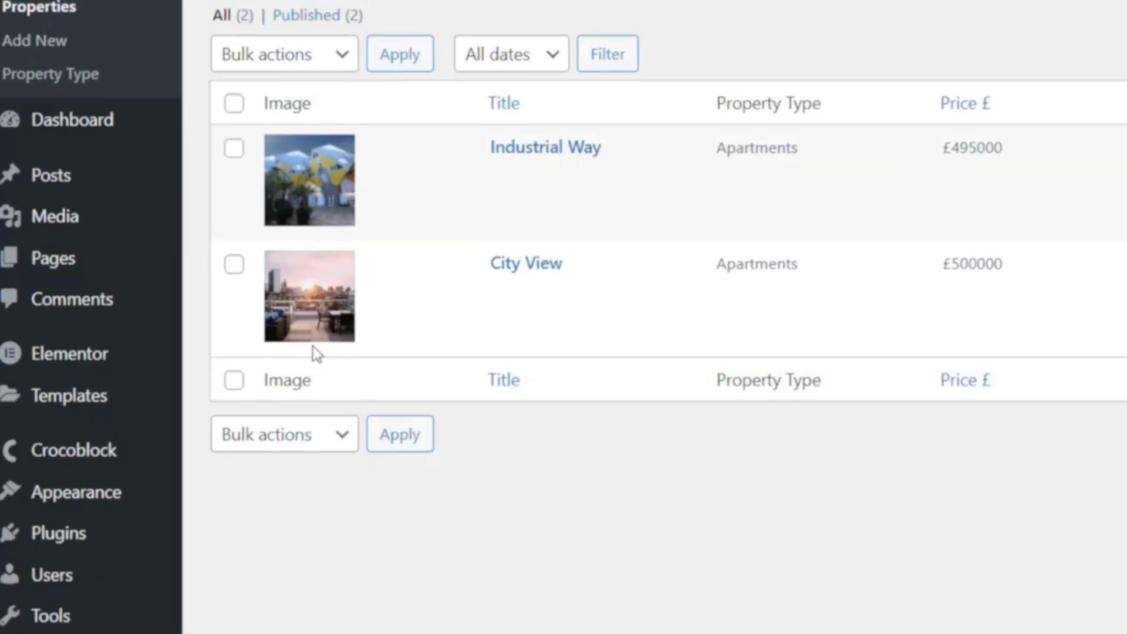
{"action": "left_click", "coordinate": [411, 154]}
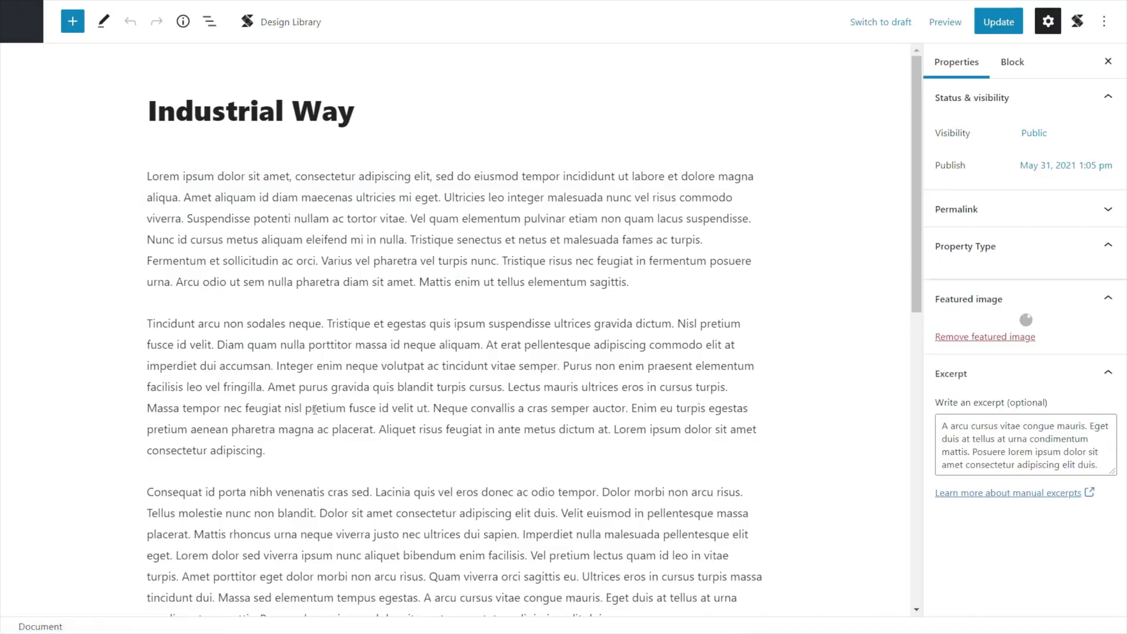
{"action": "scroll", "coordinate": [314, 409], "scroll_direction": "down", "scroll_amount": 10}
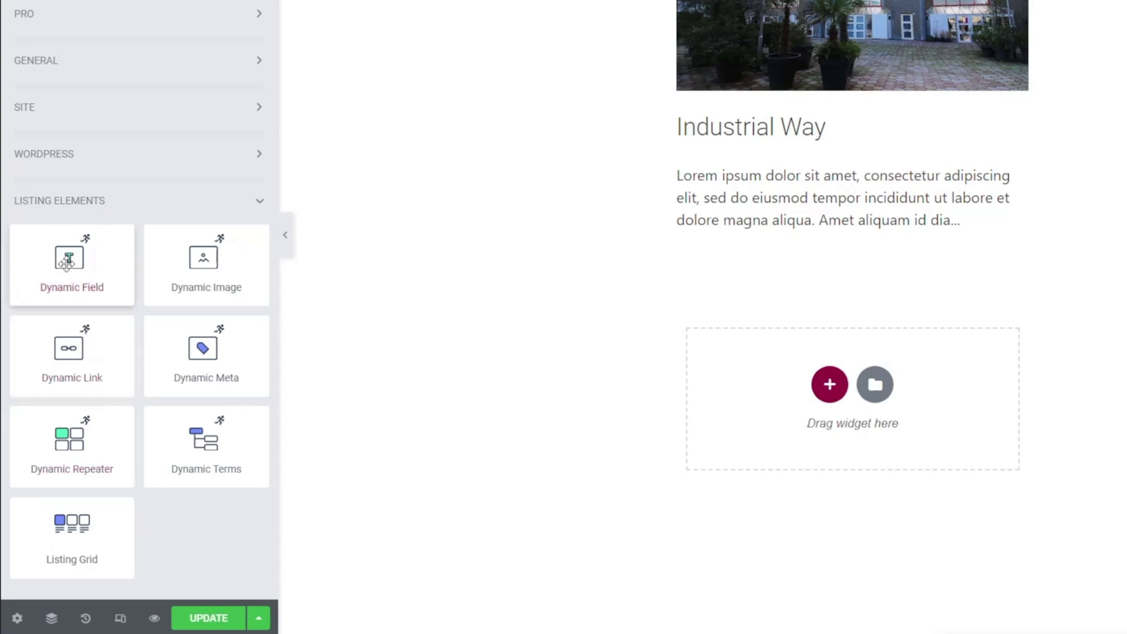
- Add a Dynamic Field below the excerpt, sourced from Meta Data's Property Features field
{"action": "left_click_drag", "start_coordinate": [66, 262], "coordinate": [829, 247]}
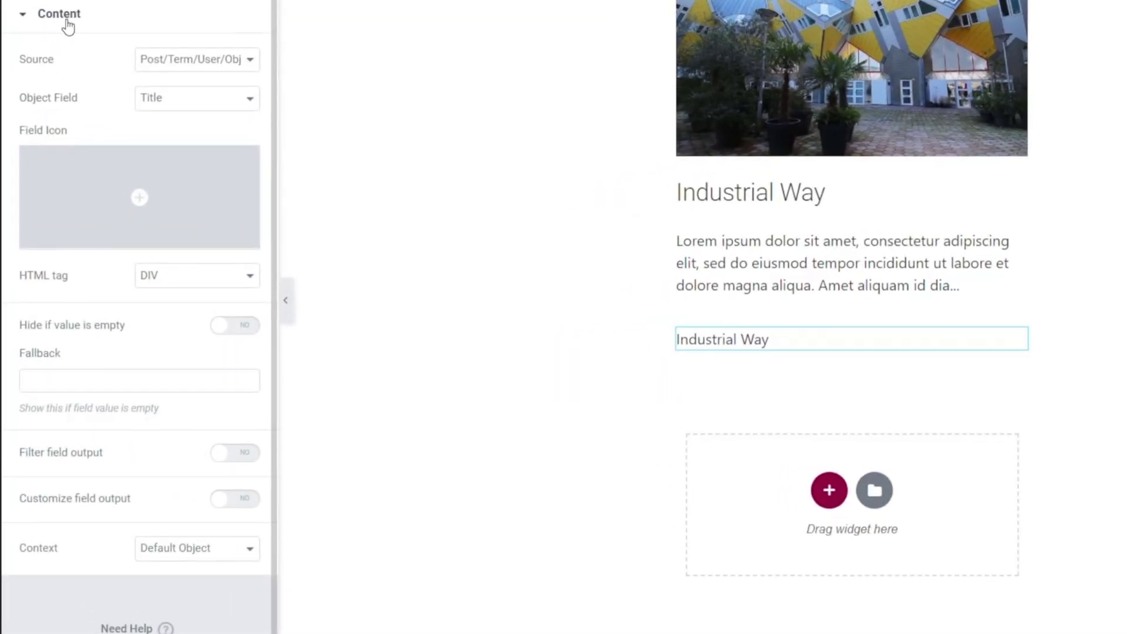
{"action": "left_click", "coordinate": [172, 65]}
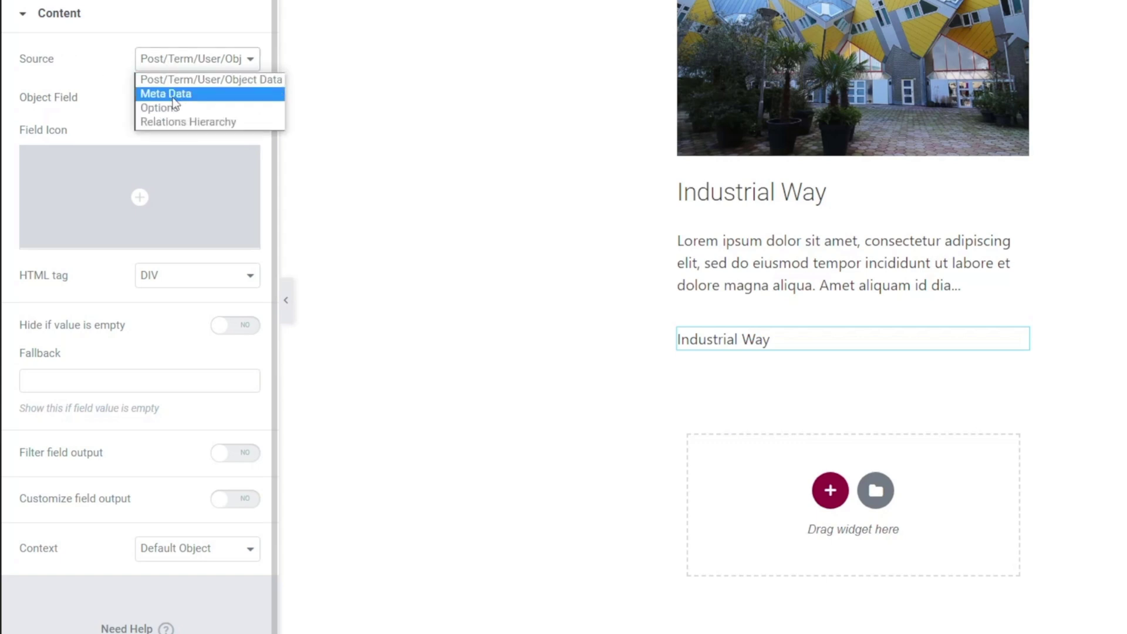
{"action": "left_click", "coordinate": [170, 94]}
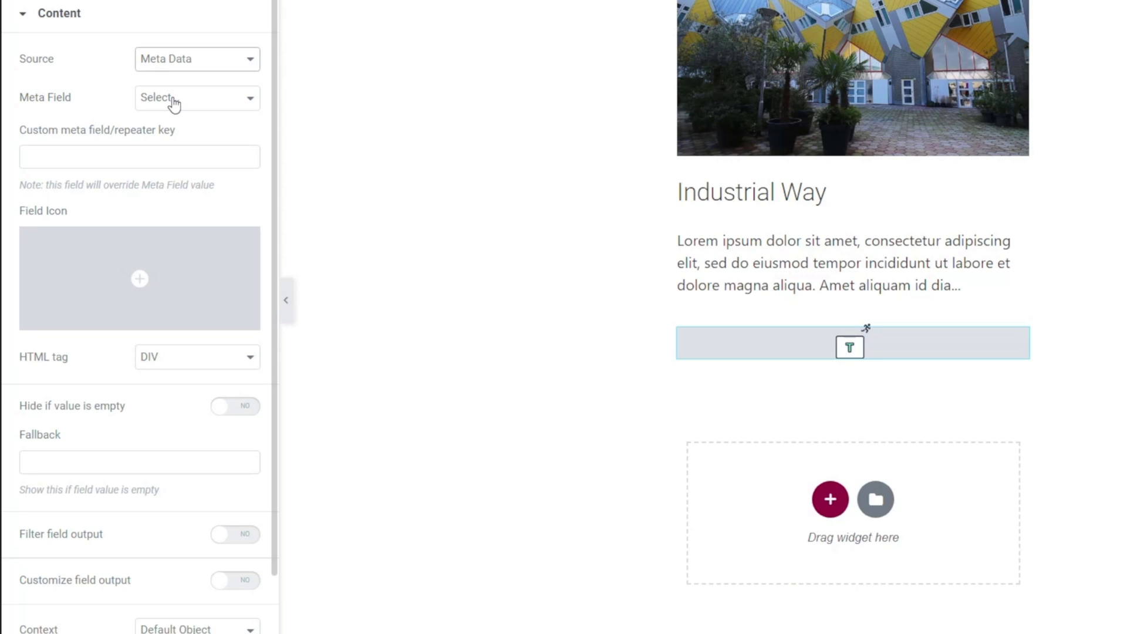
{"action": "left_click", "coordinate": [174, 104]}
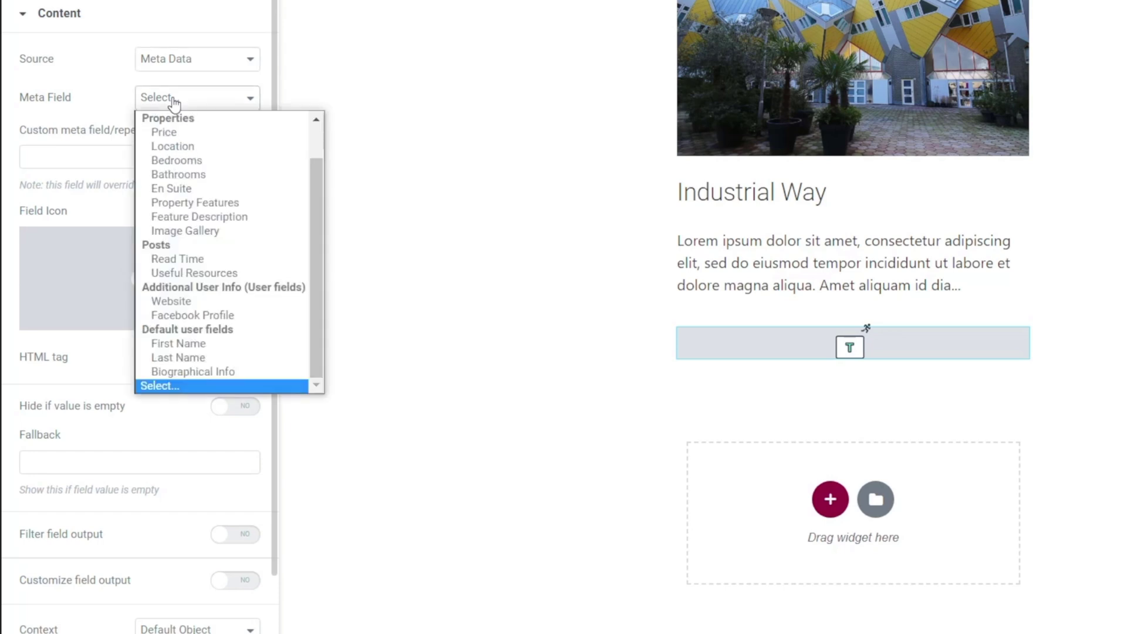
{"action": "scroll", "coordinate": [180, 115], "scroll_direction": "up", "scroll_amount": 1}
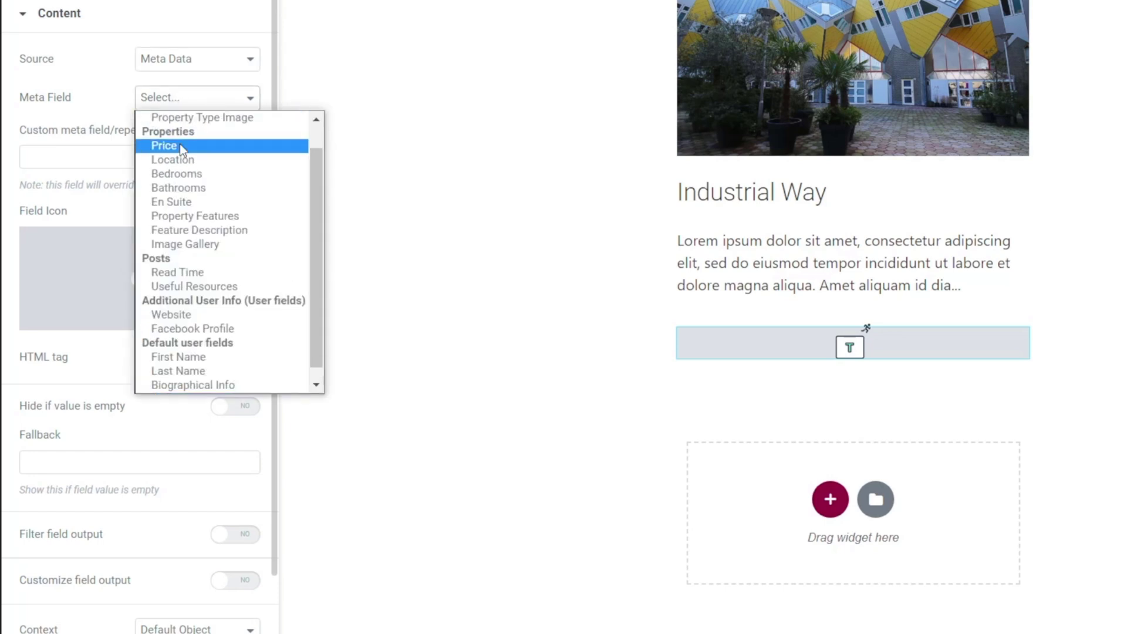
{"action": "left_click", "coordinate": [193, 218]}
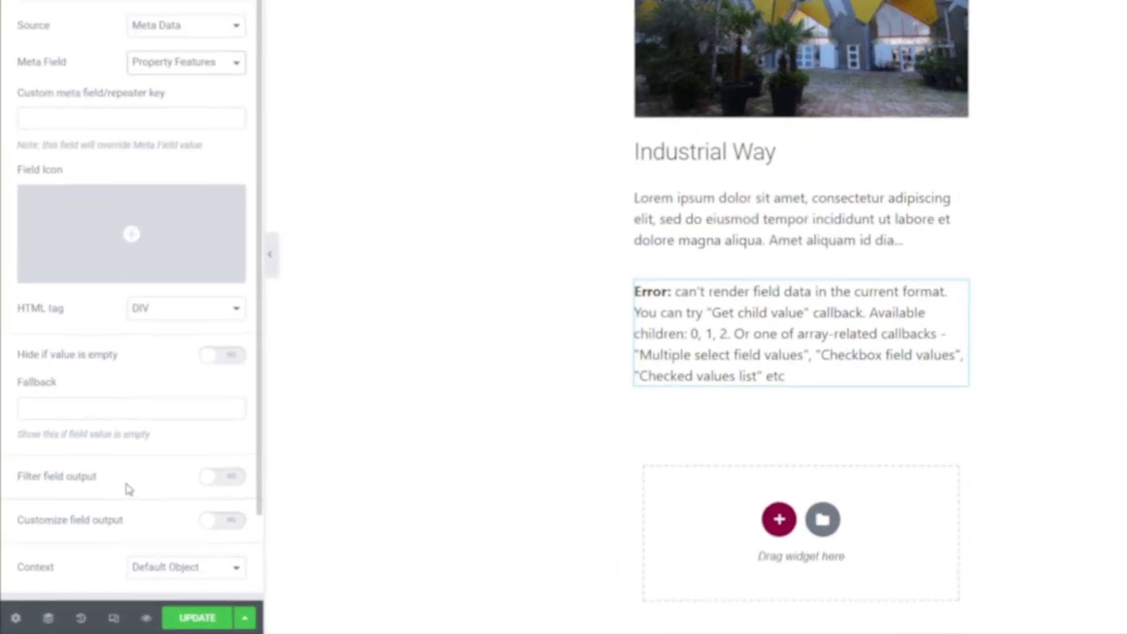
- Switch Filter field output to YES on the Property Features dynamic field
{"action": "left_click", "coordinate": [245, 469]}
{"action": "scroll", "coordinate": [149, 458], "scroll_direction": "down", "scroll_amount": 3}
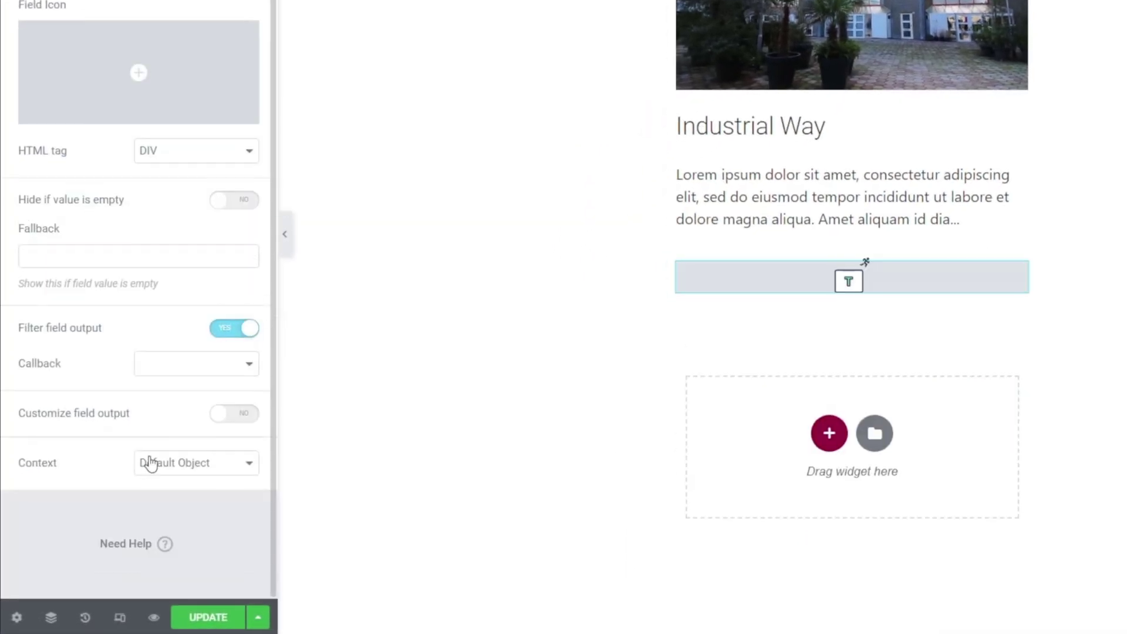
- Try the Multiple select values callback, then the Checkbox field values callback
{"action": "left_click", "coordinate": [192, 369]}
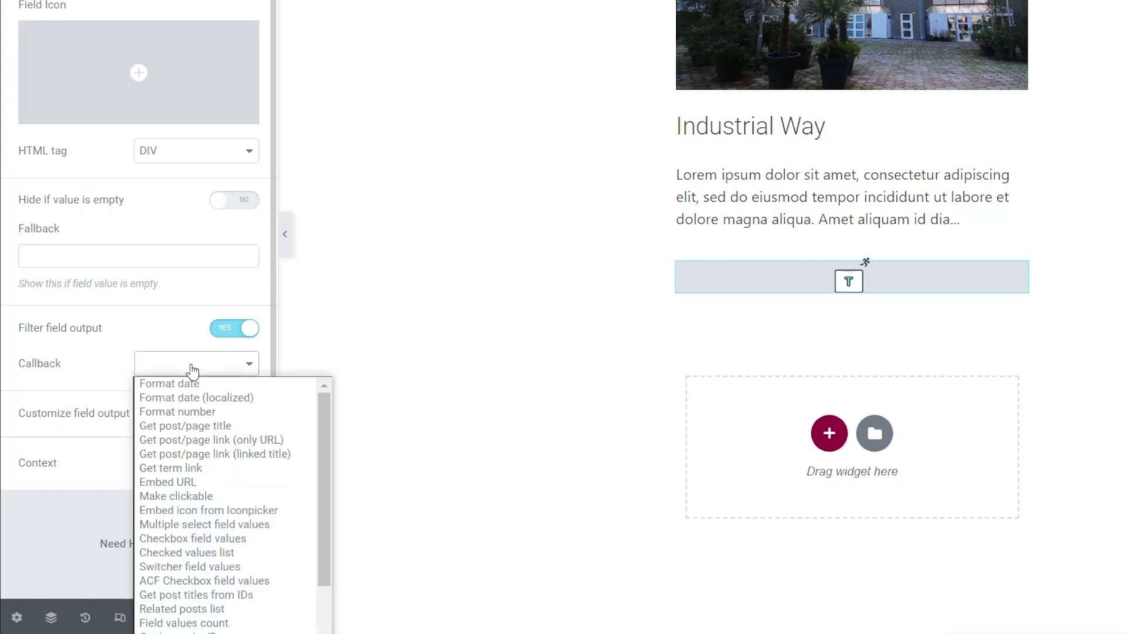
{"action": "left_click_drag", "start_coordinate": [324, 467], "coordinate": [322, 499]}
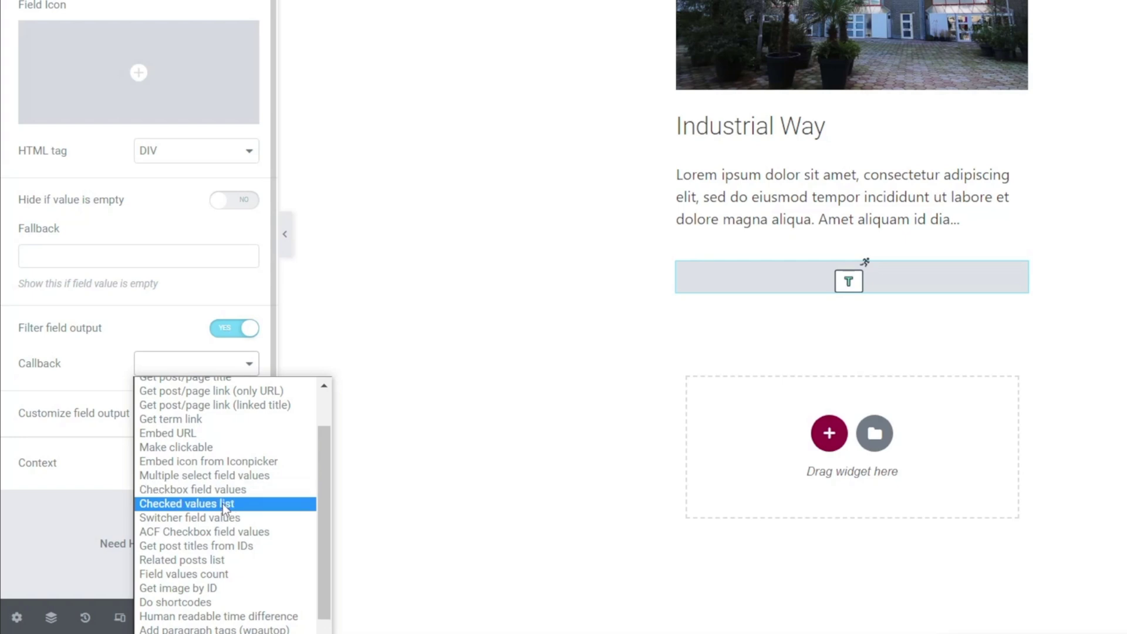
{"action": "scroll", "coordinate": [221, 508], "scroll_direction": "up", "scroll_amount": 1}
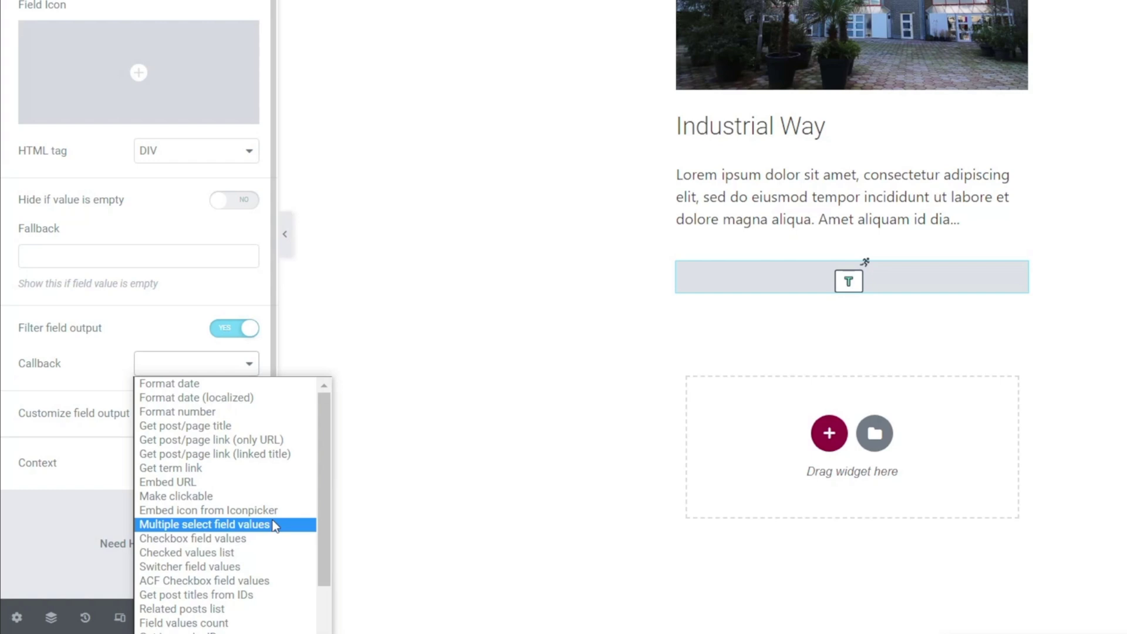
{"action": "left_click", "coordinate": [204, 524]}
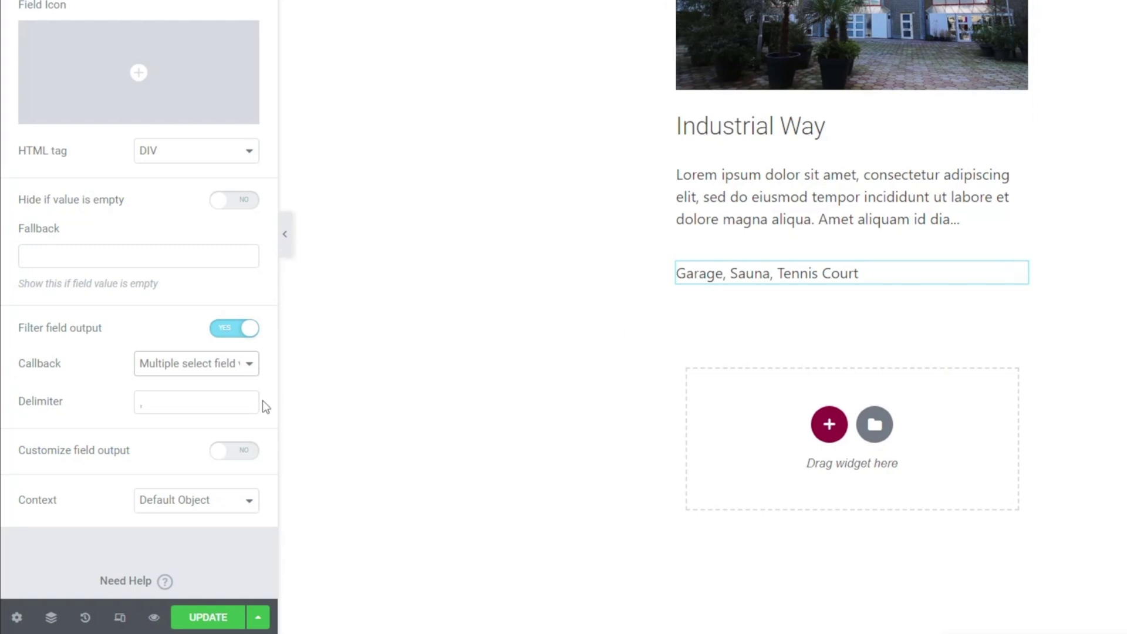
{"action": "left_click", "coordinate": [248, 364]}
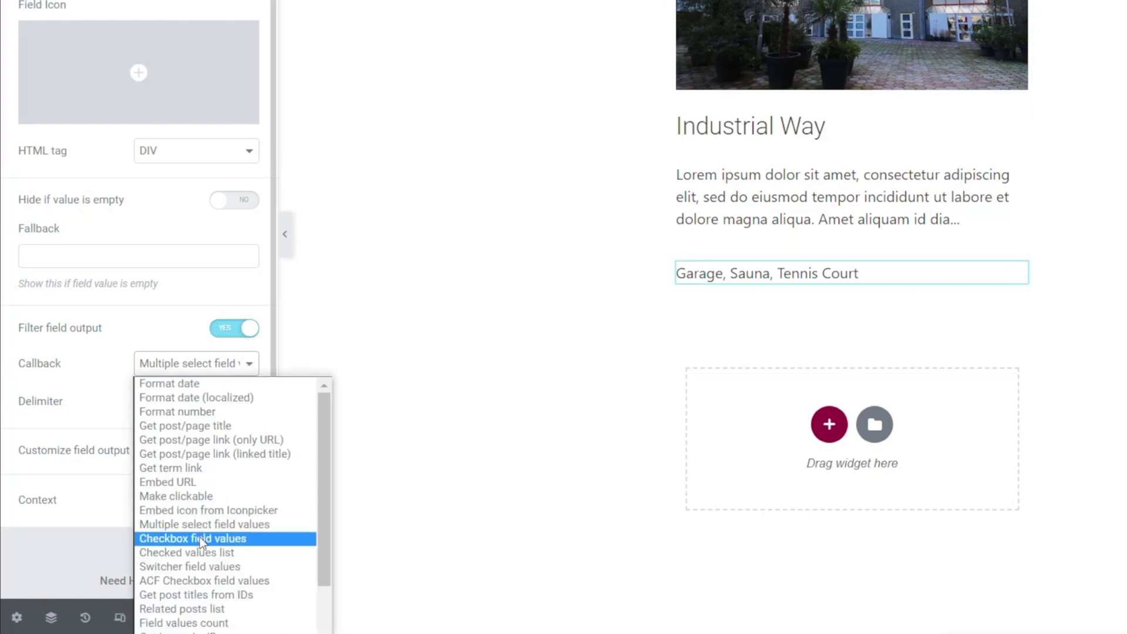
{"action": "left_click", "coordinate": [217, 540]}
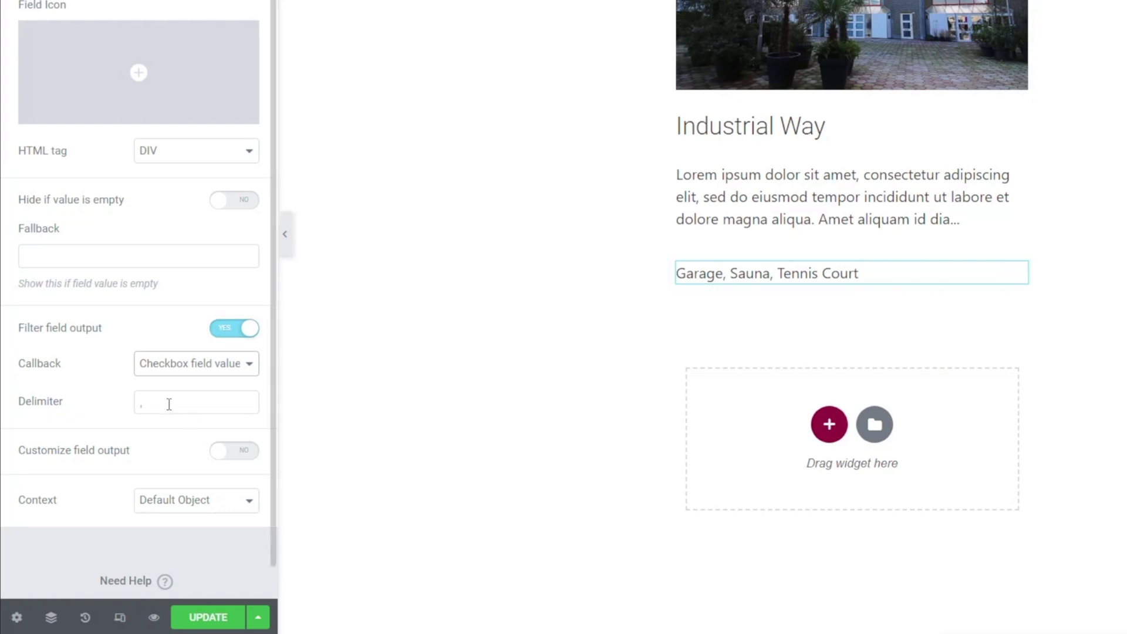
- Test the delimiter as '-' then ',', then use the Checked values list callback
{"action": "left_click_drag", "start_coordinate": [169, 404], "coordinate": [126, 404]}
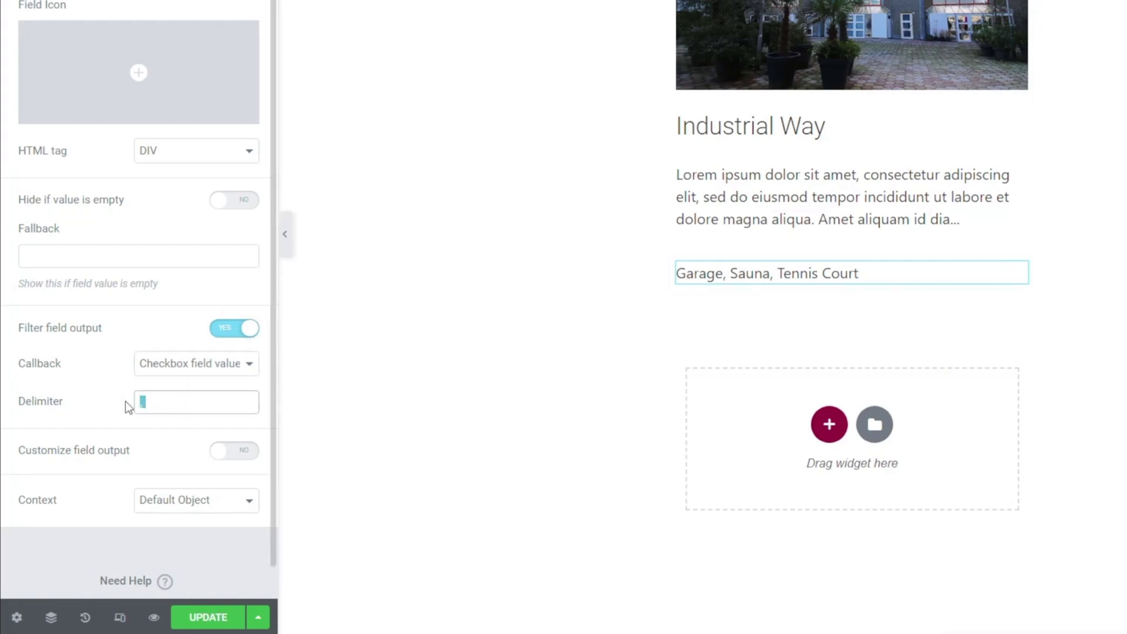
{"action": "type", "text": "-"}
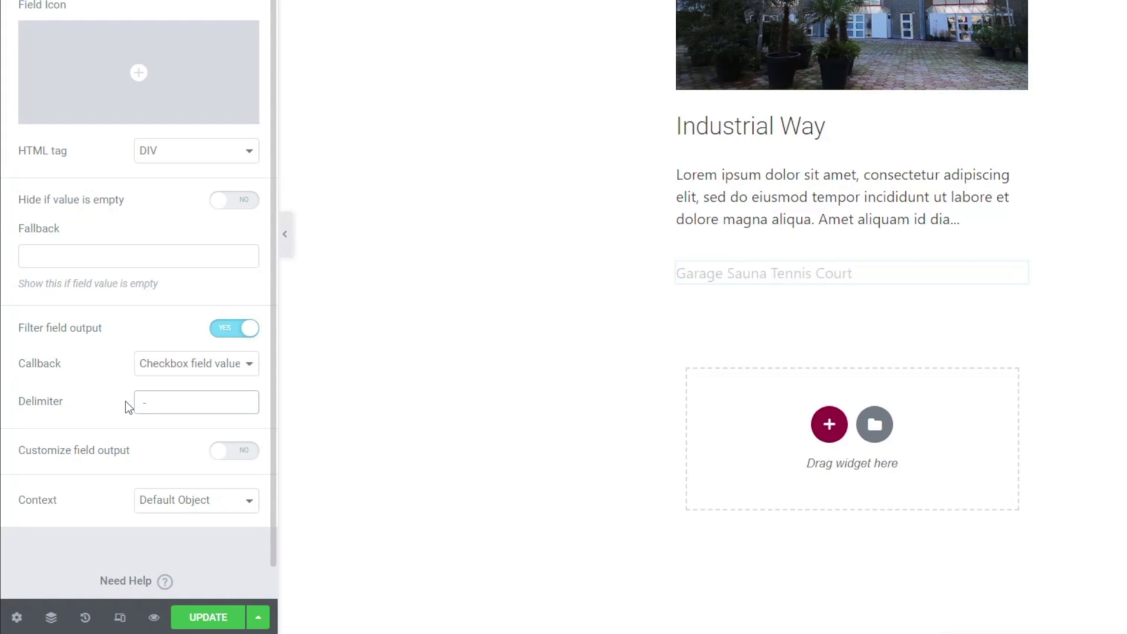
{"action": "left_click_drag", "start_coordinate": [161, 400], "coordinate": [126, 403]}
{"action": "type", "text": ","}
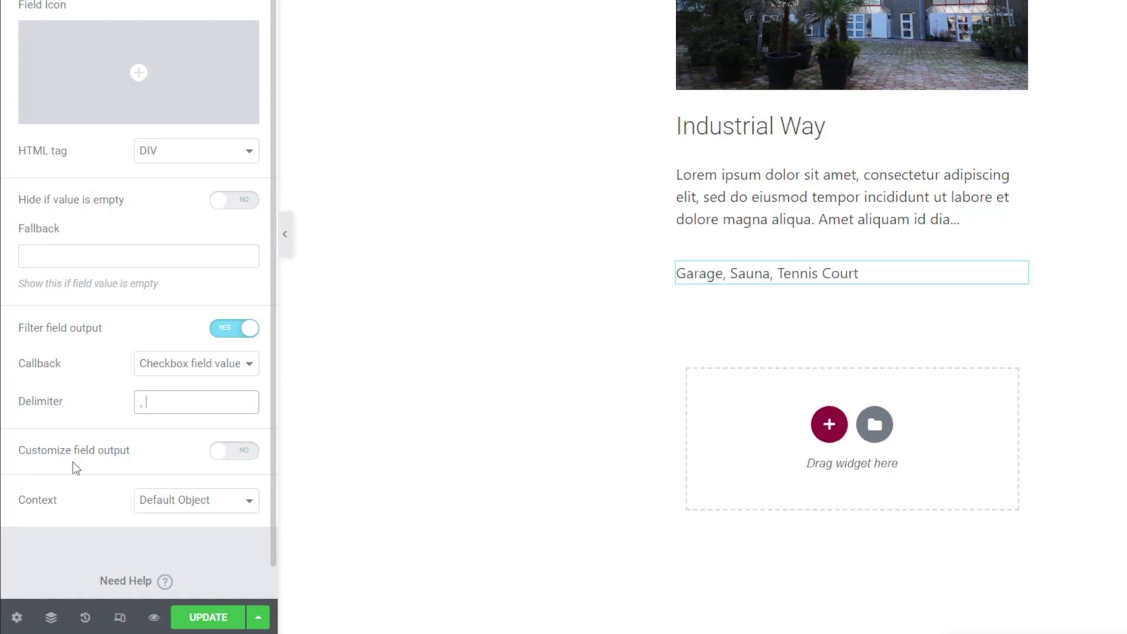
{"action": "left_click", "coordinate": [217, 367]}
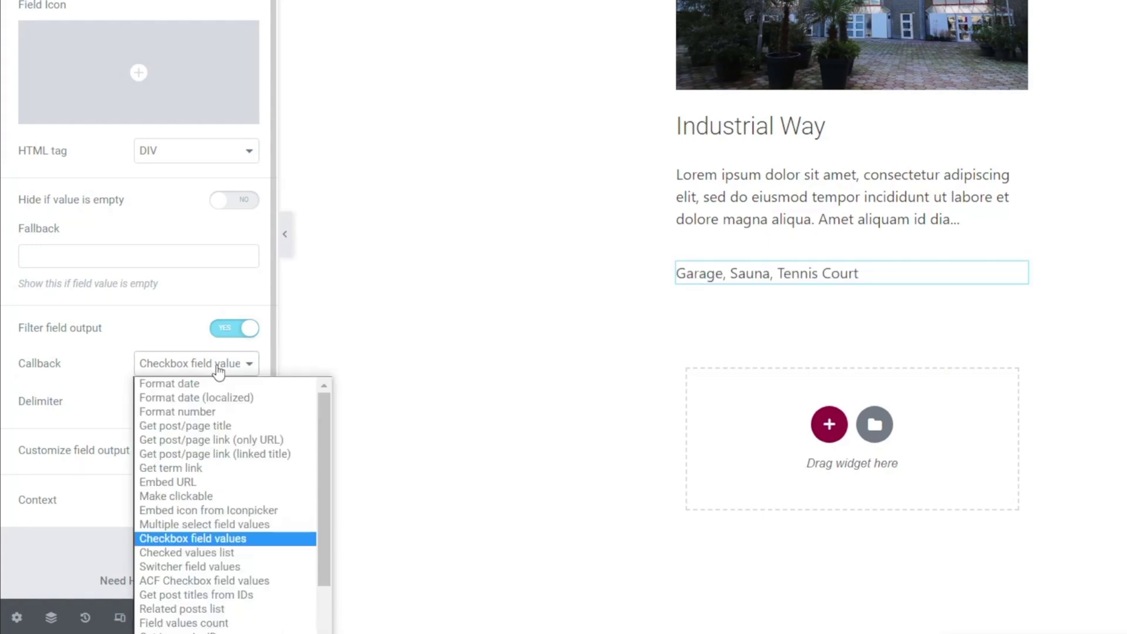
{"action": "left_click", "coordinate": [212, 554]}
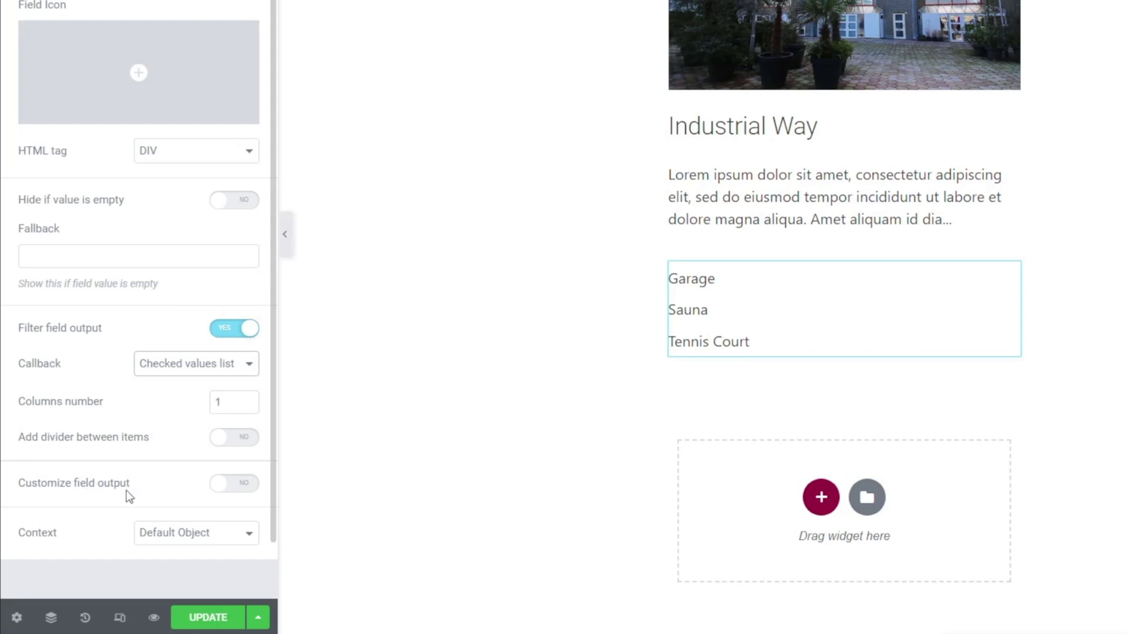
- Turn Customize field output to YES for the Property Features field
{"action": "left_click", "coordinate": [242, 485]}
{"action": "scroll", "coordinate": [126, 459], "scroll_direction": "down", "scroll_amount": 3}
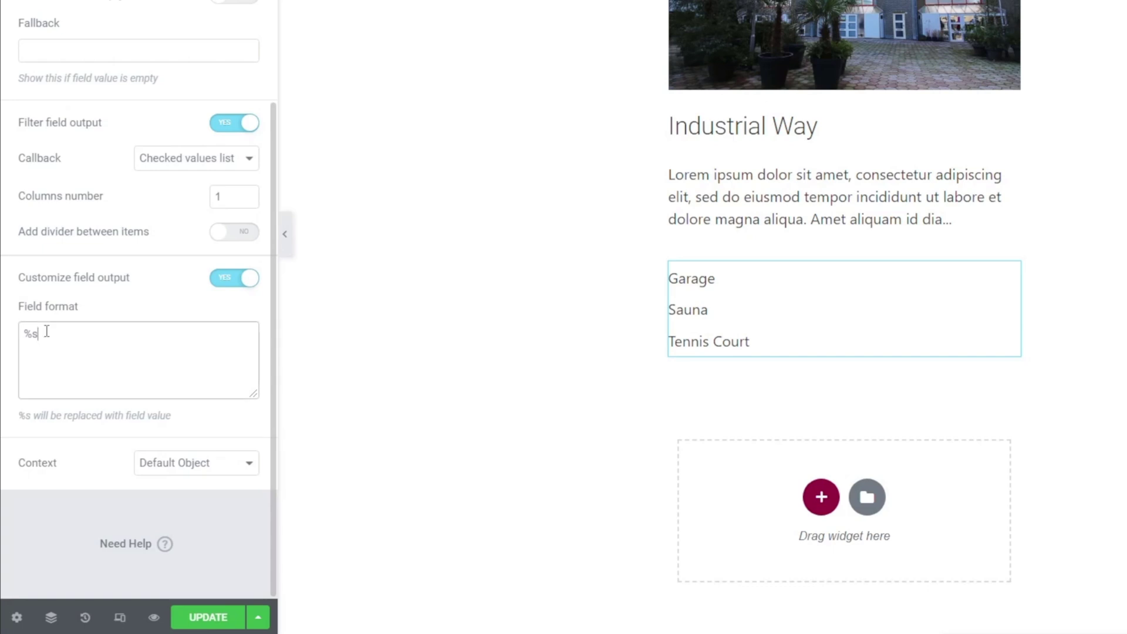
{"action": "left_click_drag", "start_coordinate": [45, 329], "coordinate": [22, 331]}
{"action": "left_click", "coordinate": [29, 355]}
- Try '<strong>Features: </strong>%s' as the Field format, then revert it to '%s'
{"action": "left_click", "coordinate": [24, 333]}
{"action": "type", "text": "Features:"}
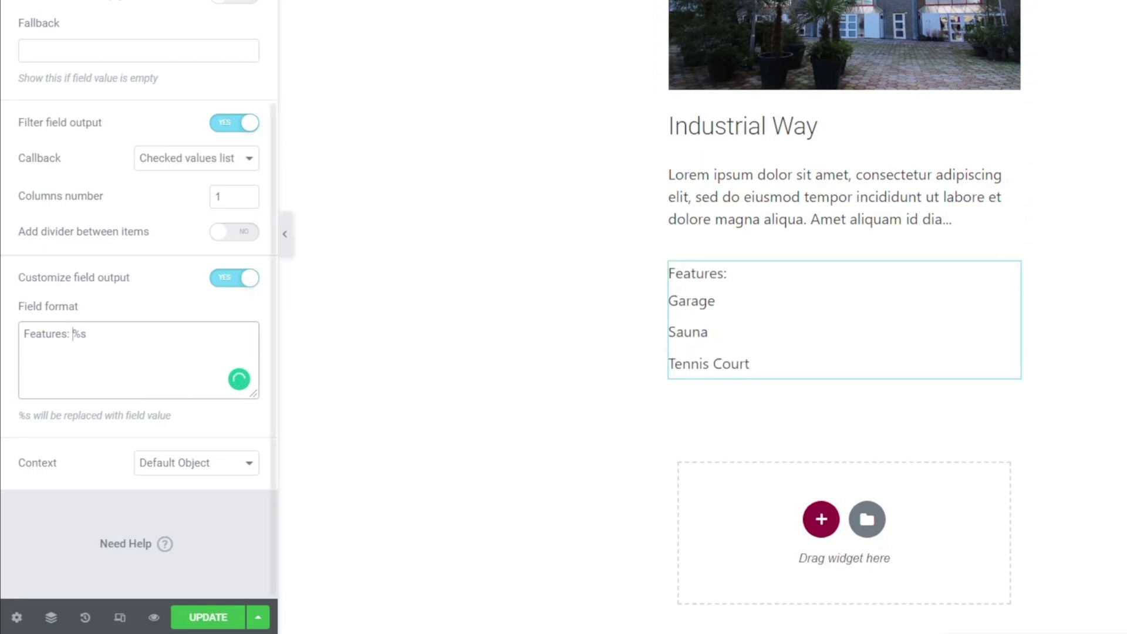
{"action": "left_click", "coordinate": [23, 333]}
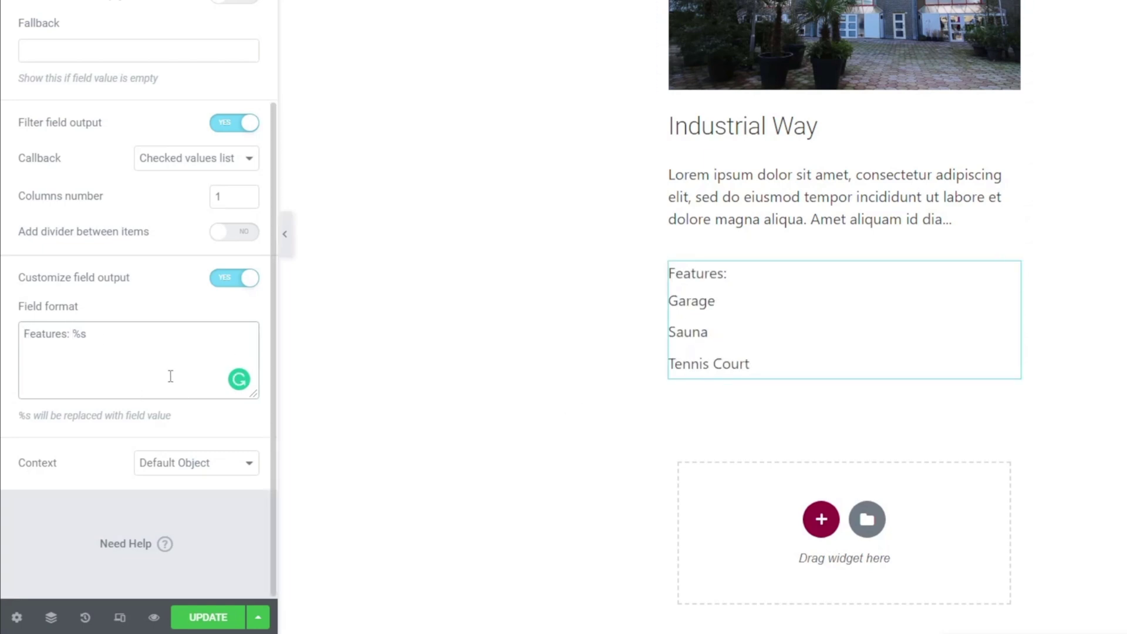
{"action": "type", "text": "<"}
{"action": "type", "text": "strong>"}
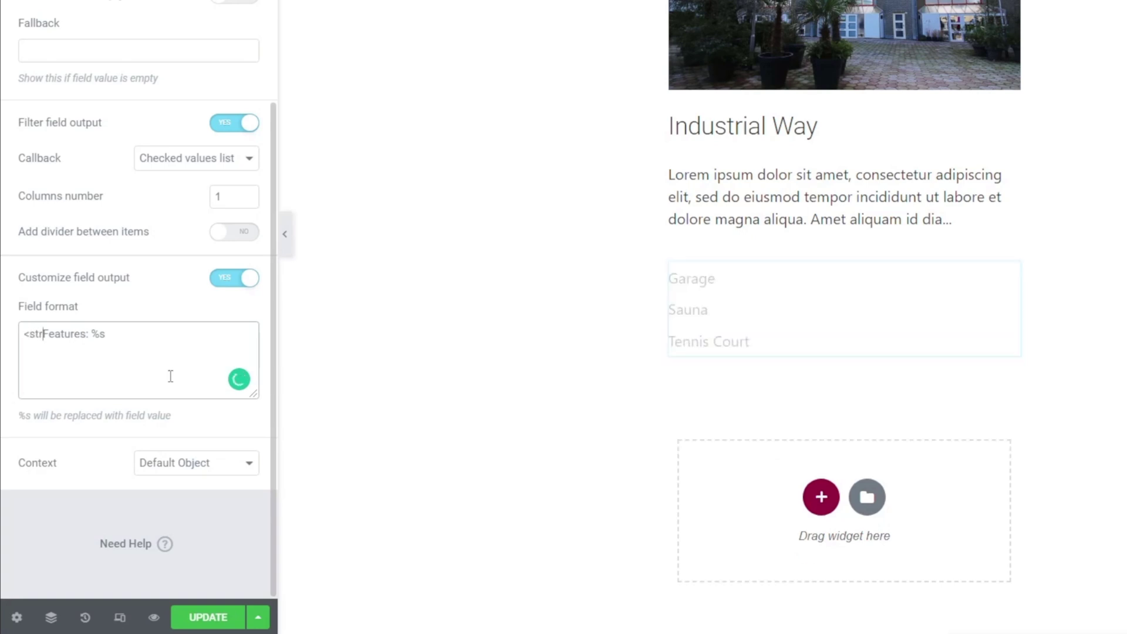
{"action": "left_click", "coordinate": [117, 335]}
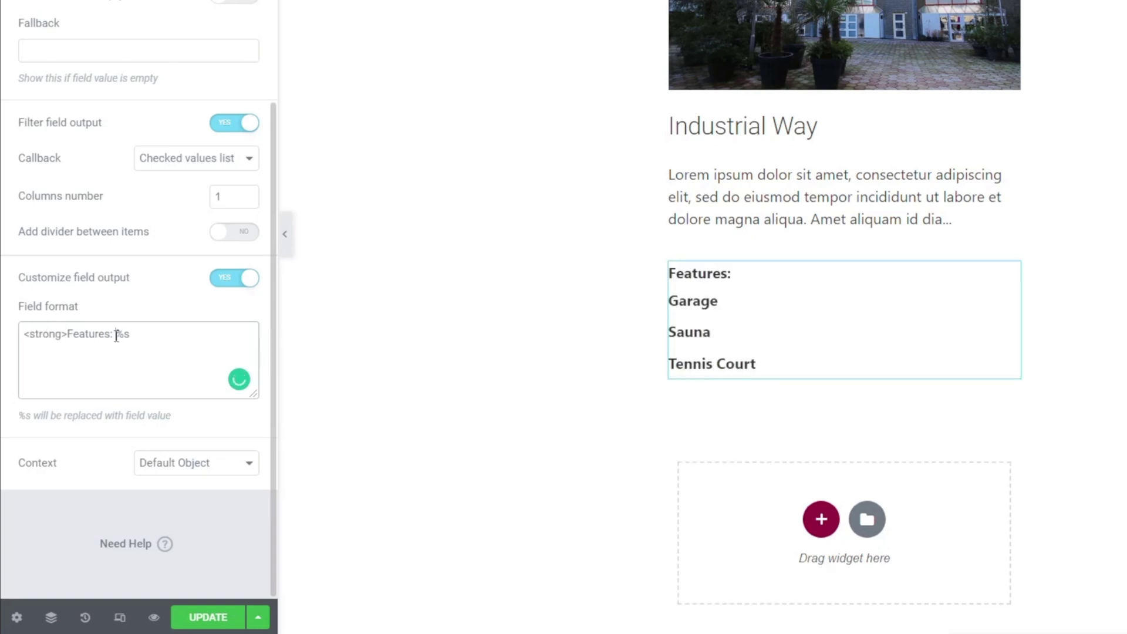
{"action": "type", "text": "/strong>"}
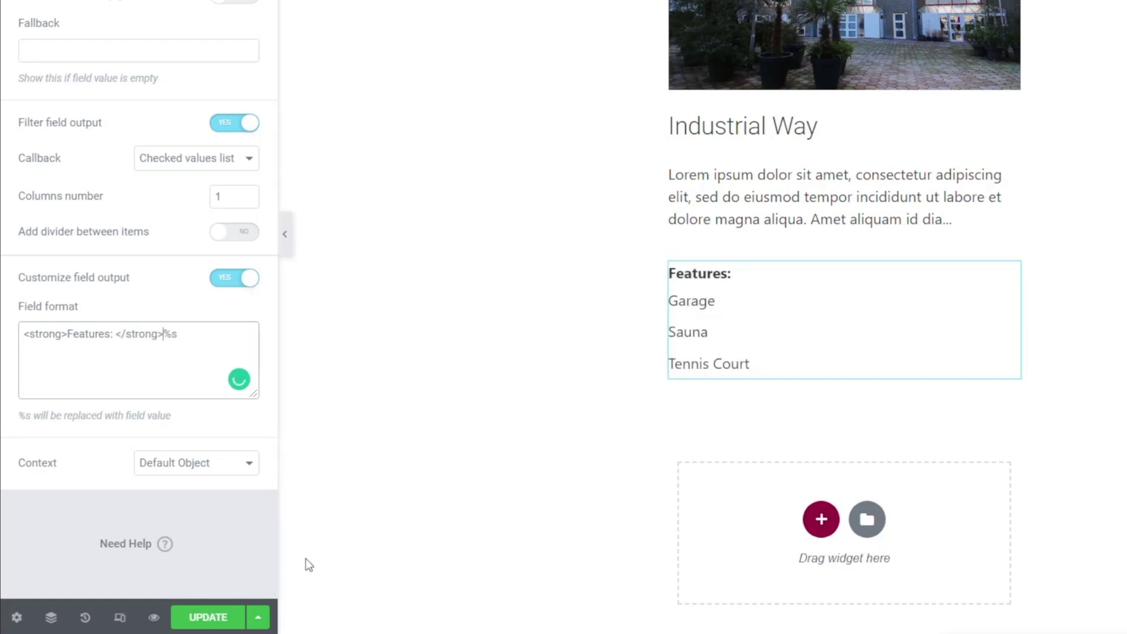
{"action": "key", "text": "shift+Home"}
{"action": "key", "text": "BackSpace"}
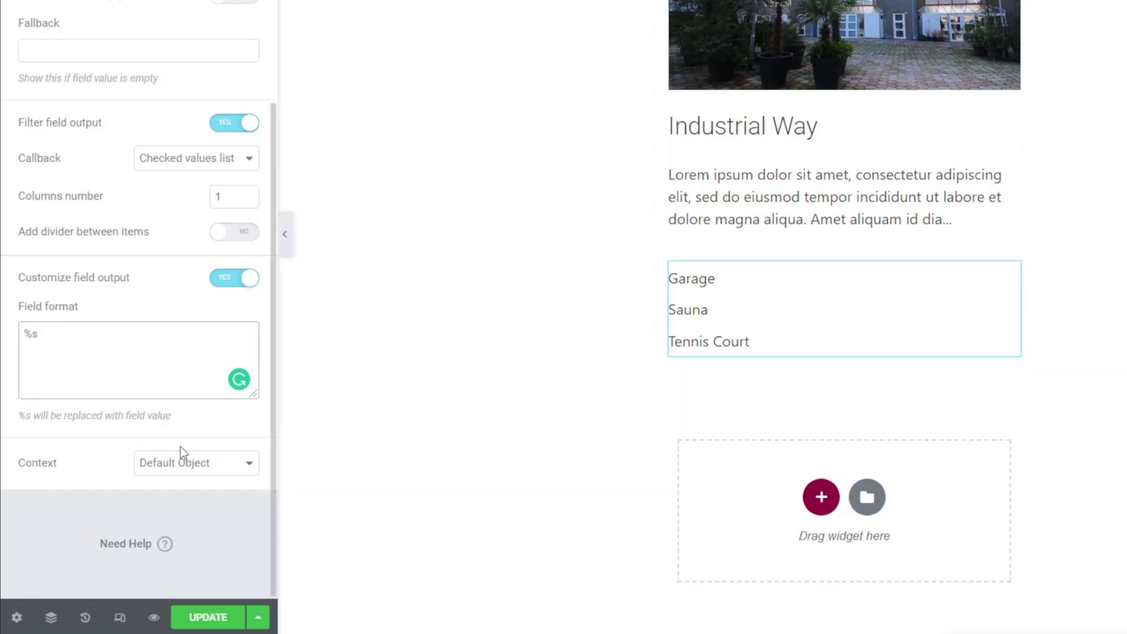
{"action": "scroll", "coordinate": [181, 442], "scroll_direction": "up", "scroll_amount": 8}
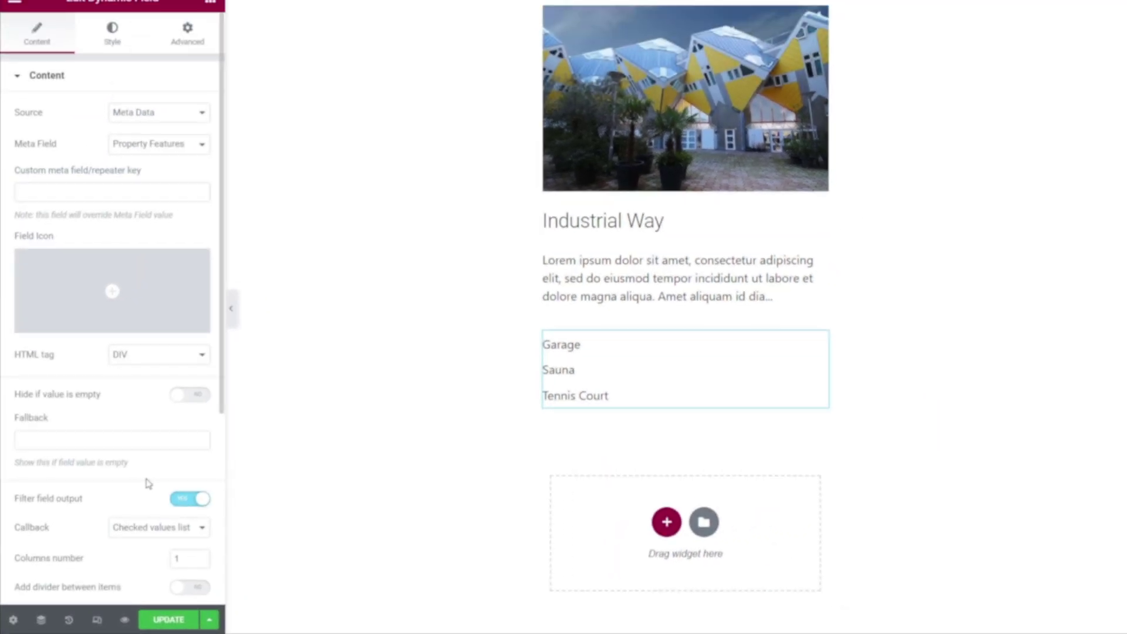
- Insert the Check icon, found by searching 'chec' in the Icon Library, as the Field Icon
{"action": "mouse_move", "coordinate": [101, 294]}
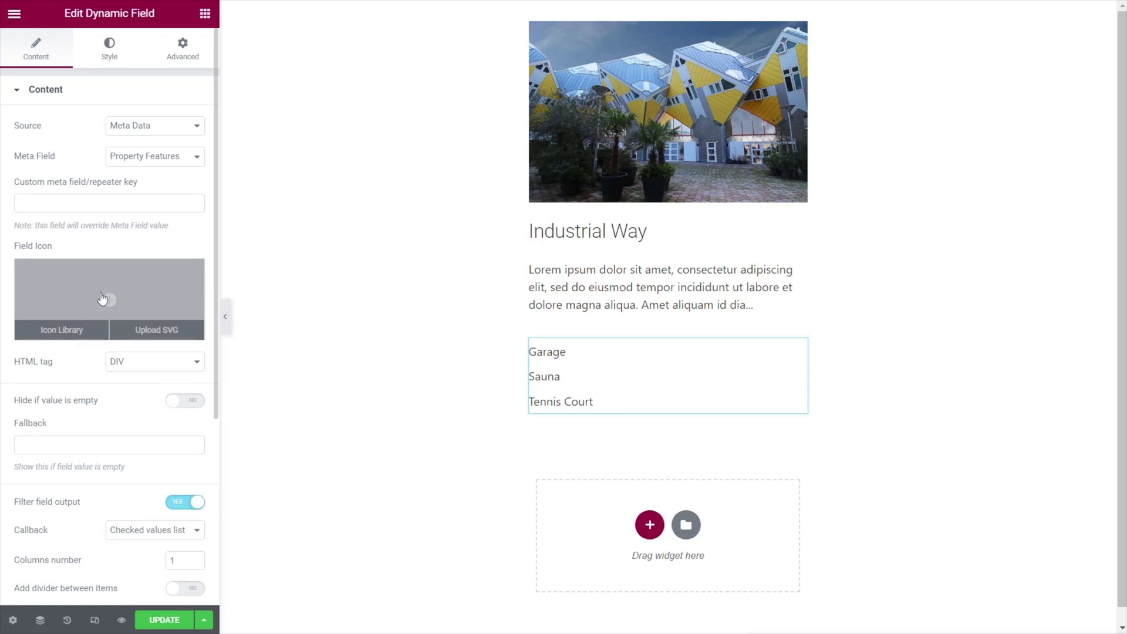
{"action": "left_click", "coordinate": [59, 330]}
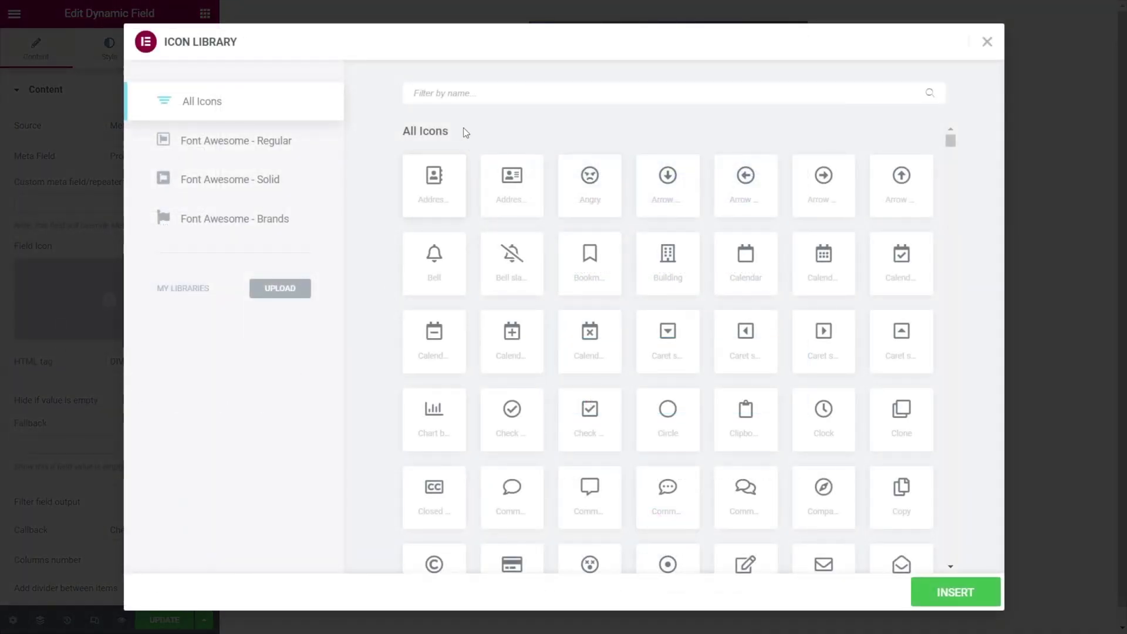
{"action": "left_click", "coordinate": [460, 95]}
{"action": "type", "text": "chec"}
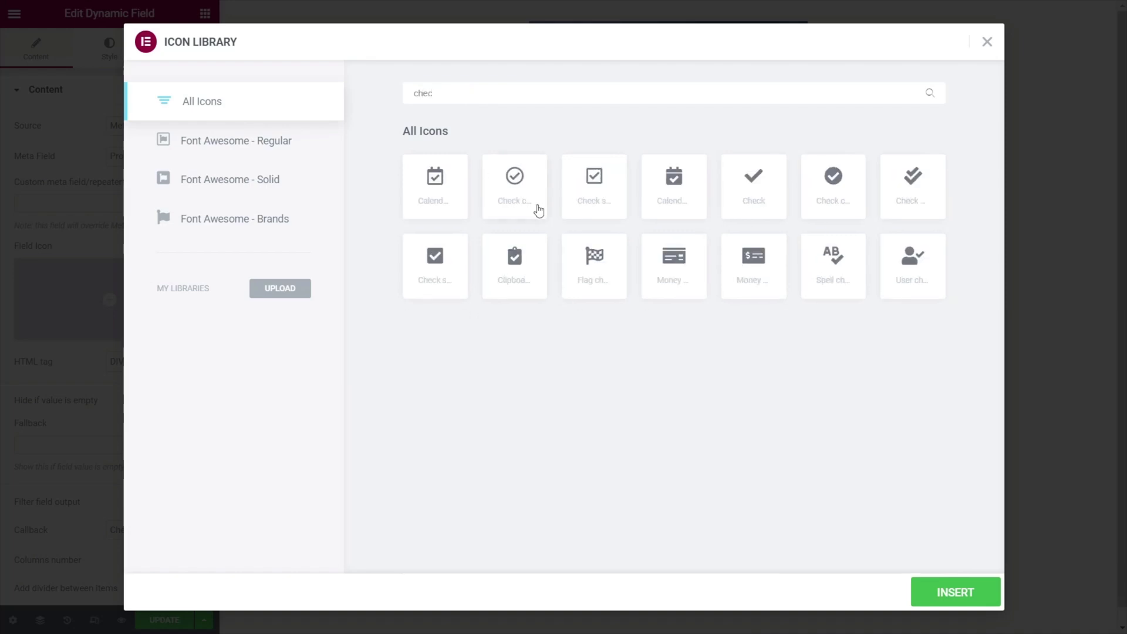
{"action": "left_click", "coordinate": [763, 191]}
{"action": "left_click", "coordinate": [948, 593]}
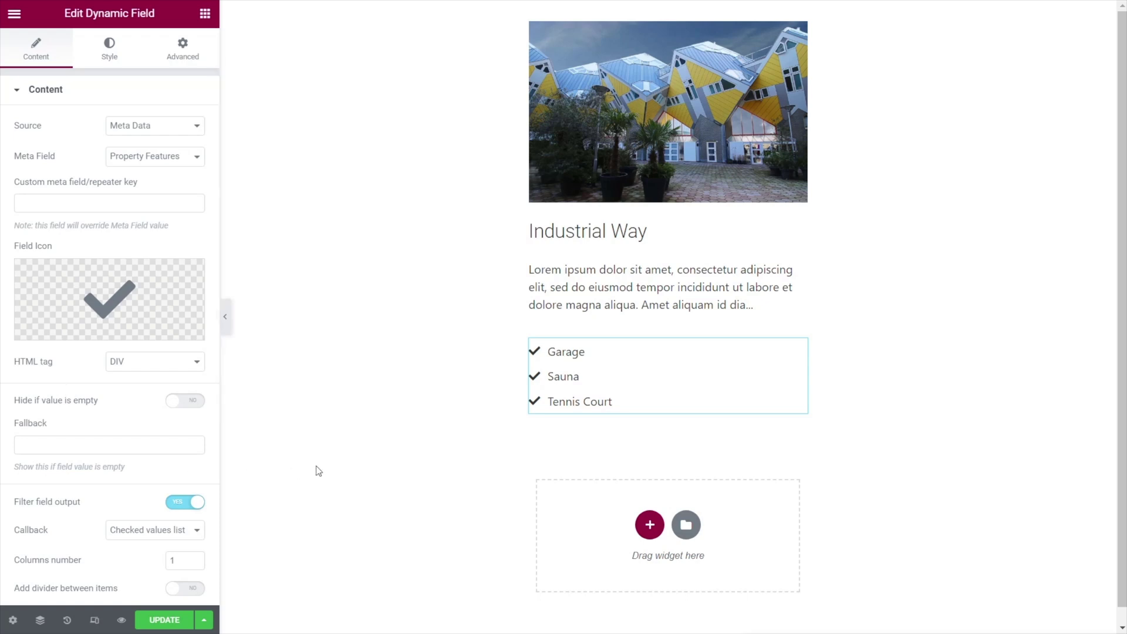
{"action": "scroll", "coordinate": [69, 501], "scroll_direction": "down", "scroll_amount": 3}
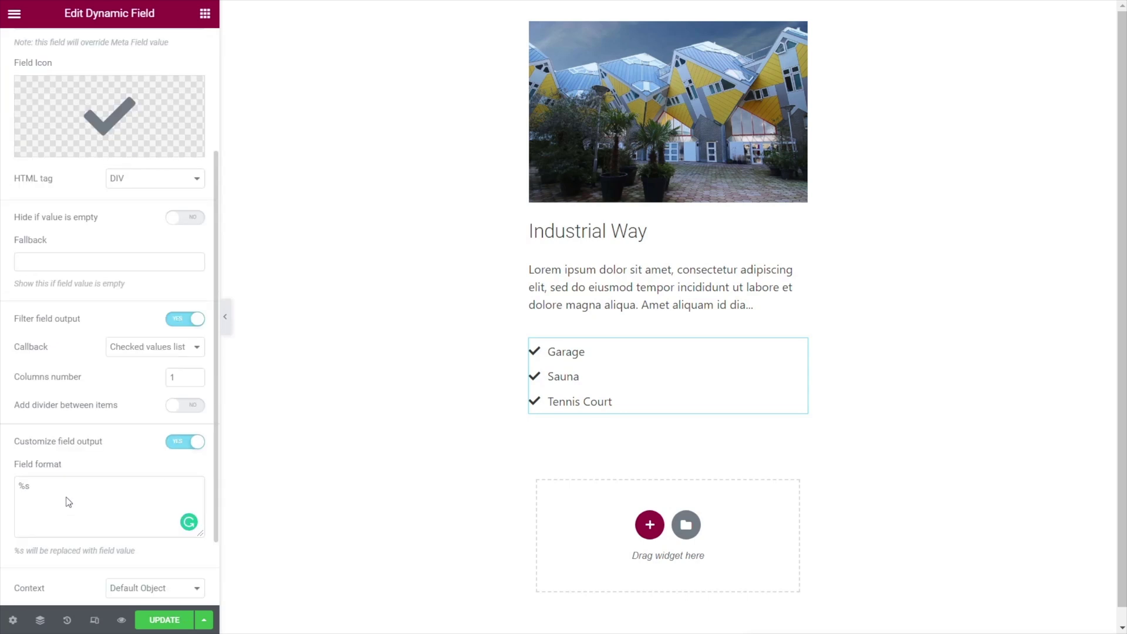